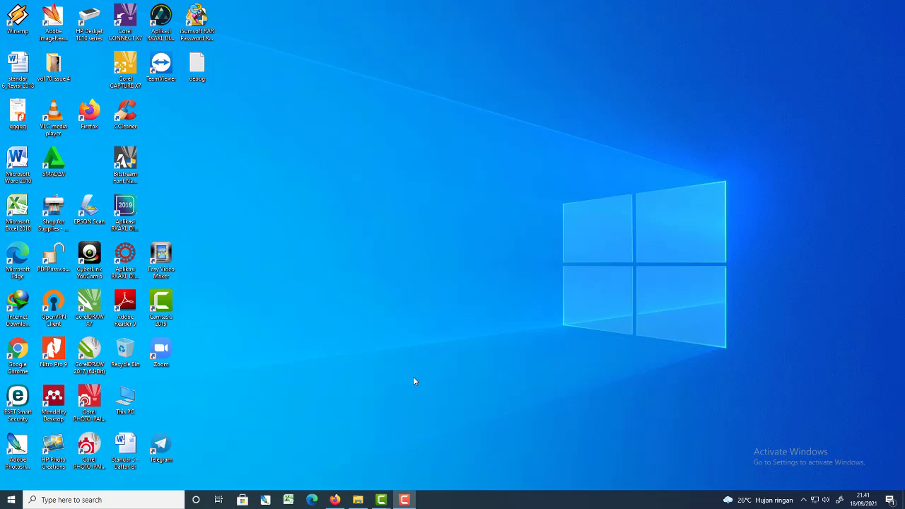
Switch to Firefox, load the zoom.us website and open its sign-in page.
{"action": "left_click", "coordinate": [334, 501]}
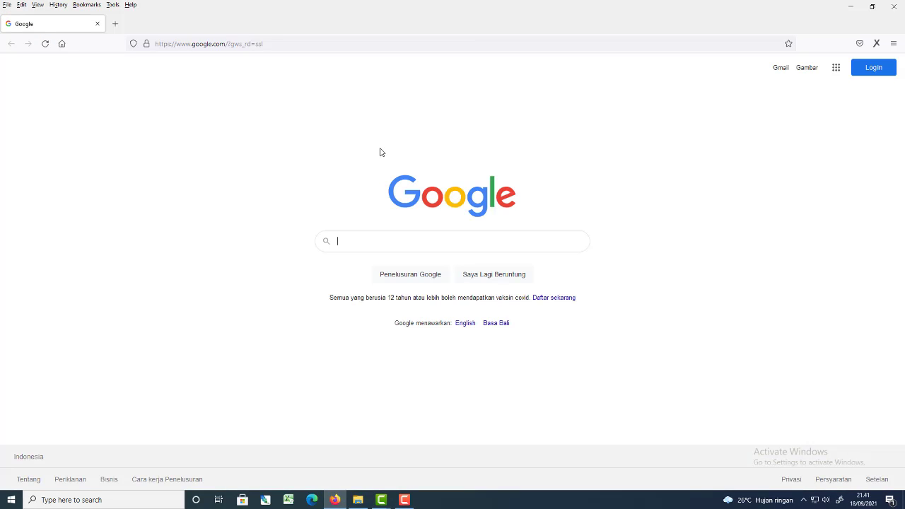
{"action": "left_click", "coordinate": [358, 45]}
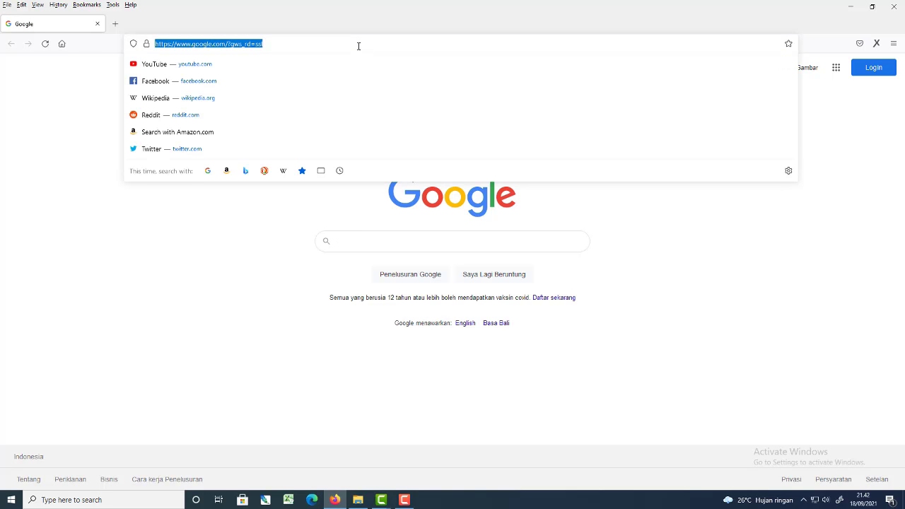
{"action": "type", "text": "zoom.us/"}
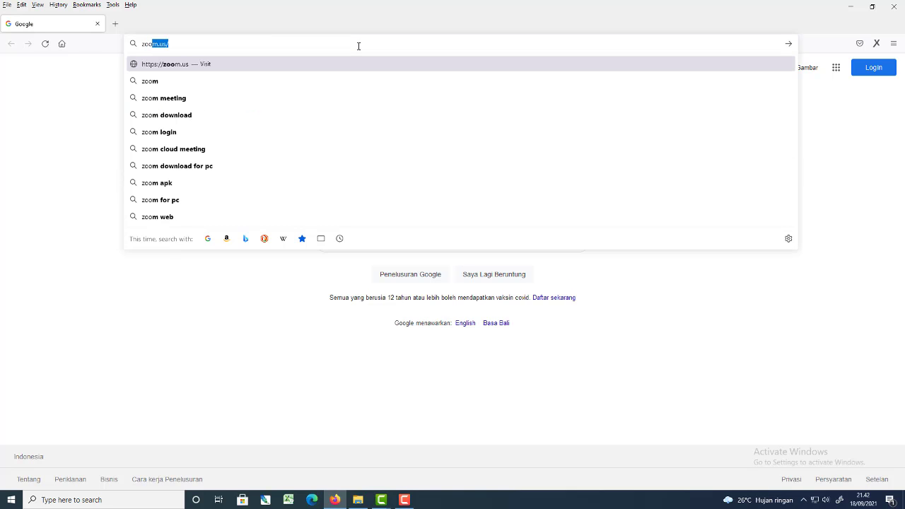
{"action": "key", "text": "Return"}
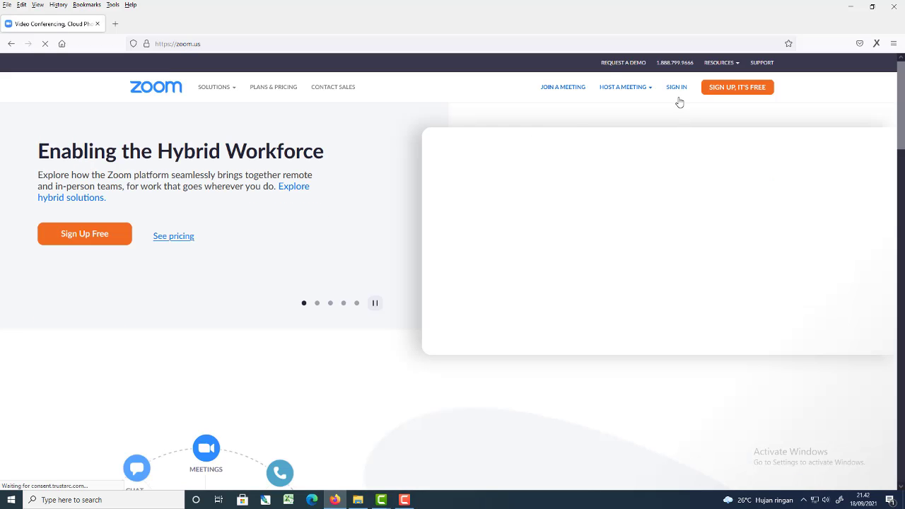
{"action": "left_click", "coordinate": [677, 89]}
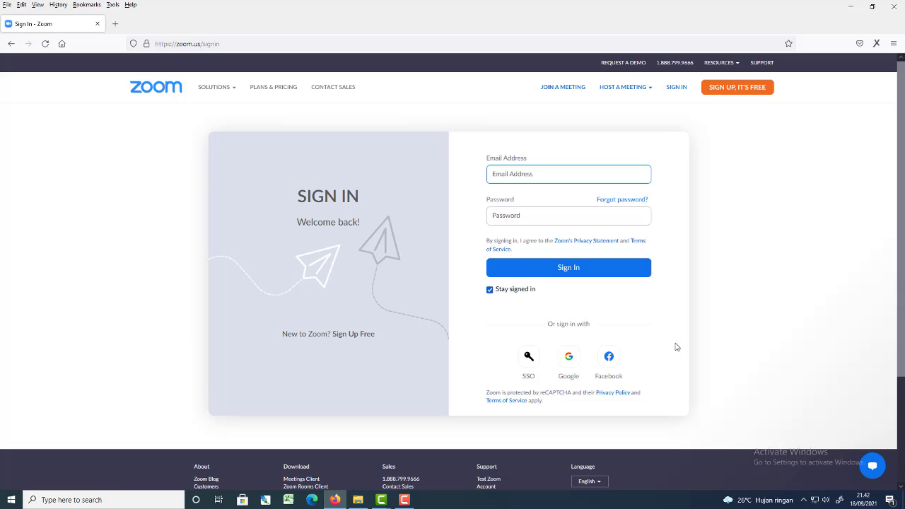
Sign in through Google with the account e-mail and password, and decline saving the login in the browser.
{"action": "left_click", "coordinate": [569, 363]}
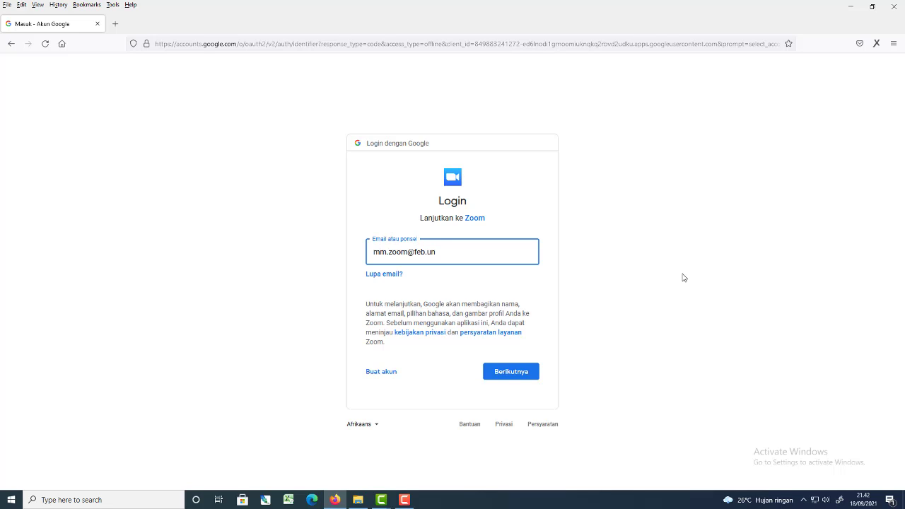
{"action": "key", "text": "Return"}
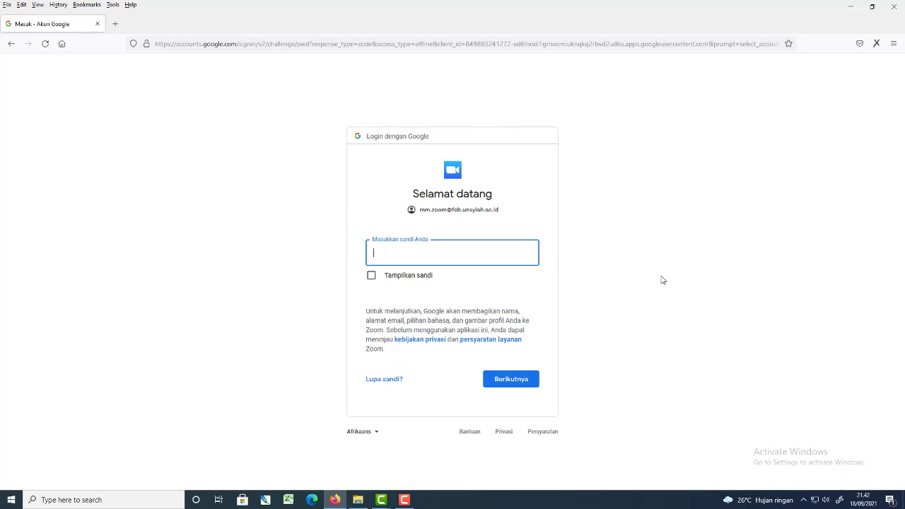
{"action": "type", "text": "•••••••"}
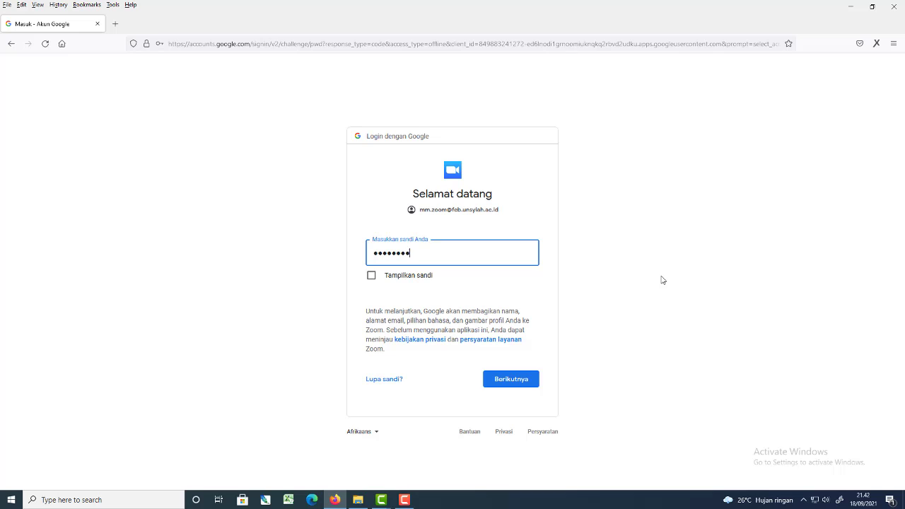
{"action": "type", "text": "•••"}
{"action": "key", "text": "Return"}
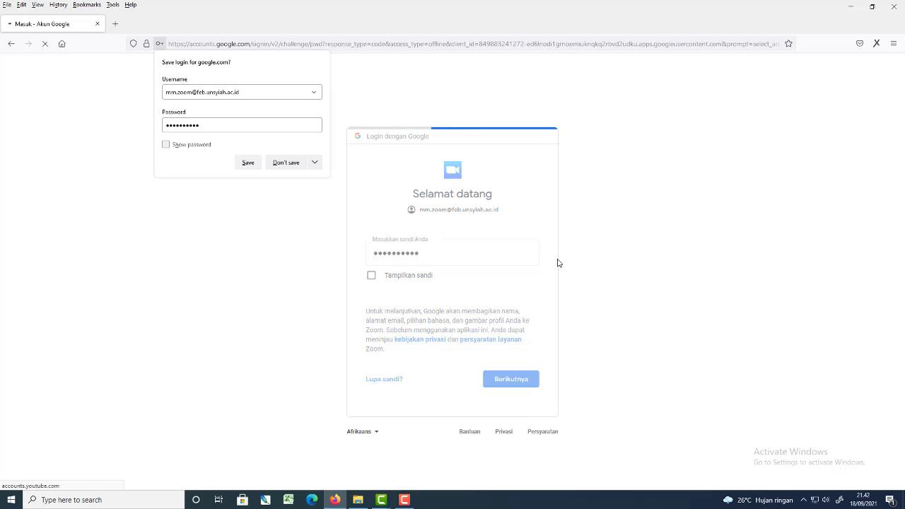
{"action": "left_click", "coordinate": [286, 163]}
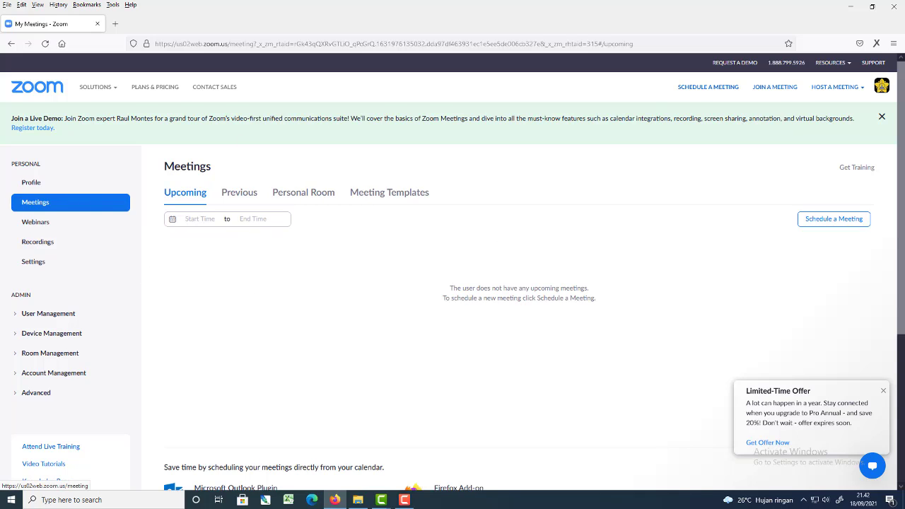
Dismiss the limited-time offer and start scheduling a new meeting with the topic "Kuliah Jam 08.00".
{"action": "left_click", "coordinate": [883, 391]}
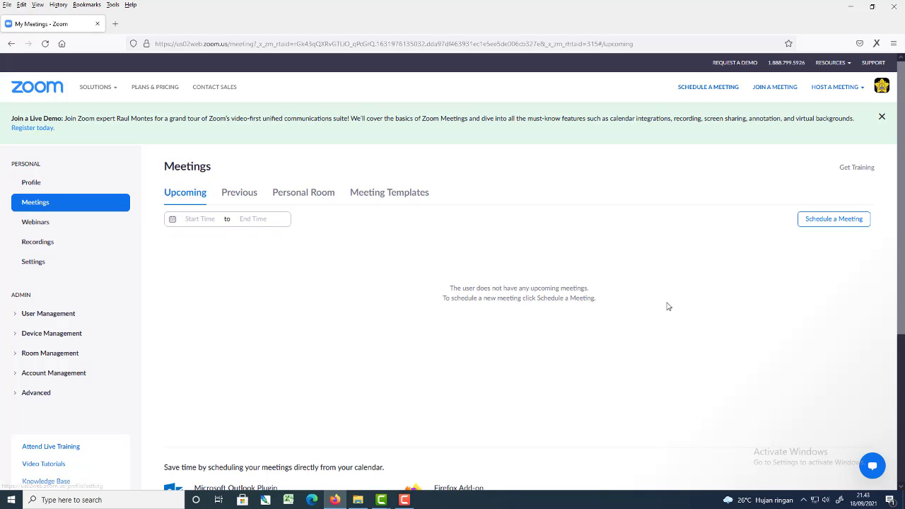
{"action": "left_click", "coordinate": [816, 225]}
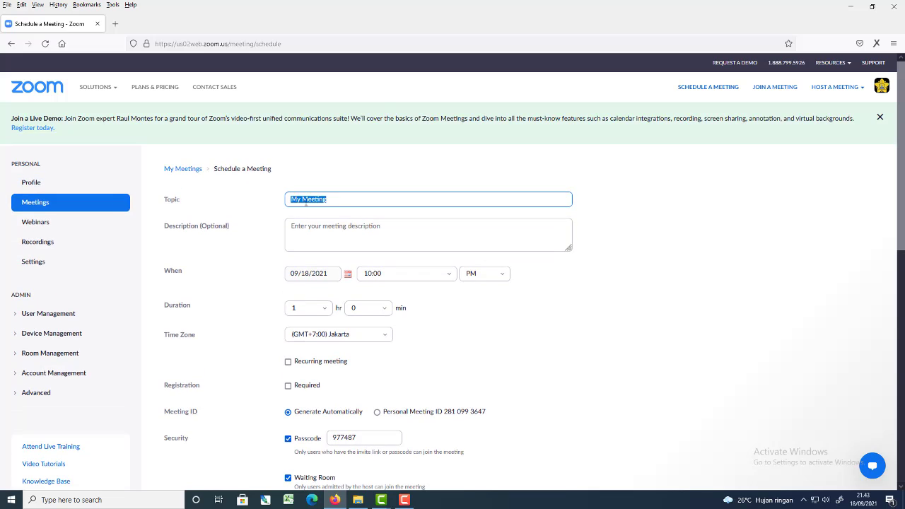
{"action": "left_click", "coordinate": [336, 201]}
{"action": "left_click_drag", "start_coordinate": [347, 199], "coordinate": [284, 198]}
{"action": "type", "text": "Kuliah Jam 08.00"}
Set the meeting's start to 09/20/2021 at 8:00 AM.
{"action": "left_click", "coordinate": [346, 278]}
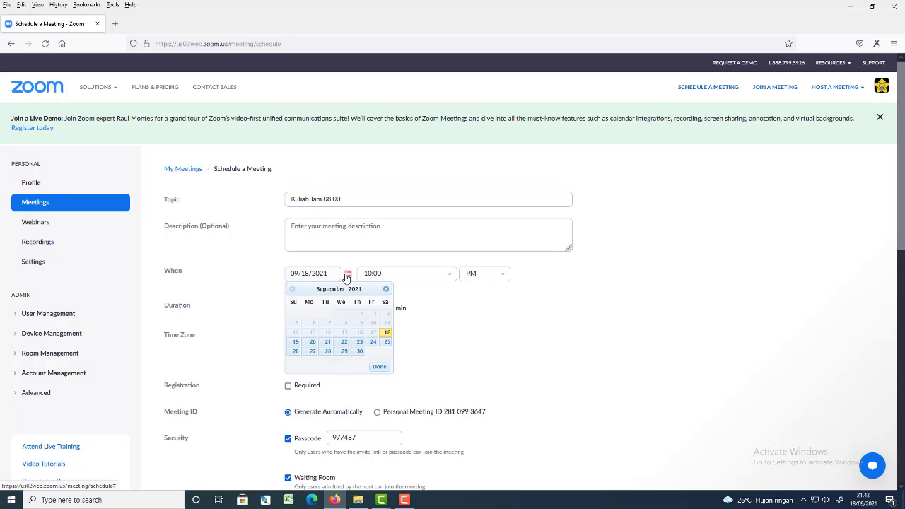
{"action": "left_click", "coordinate": [309, 345]}
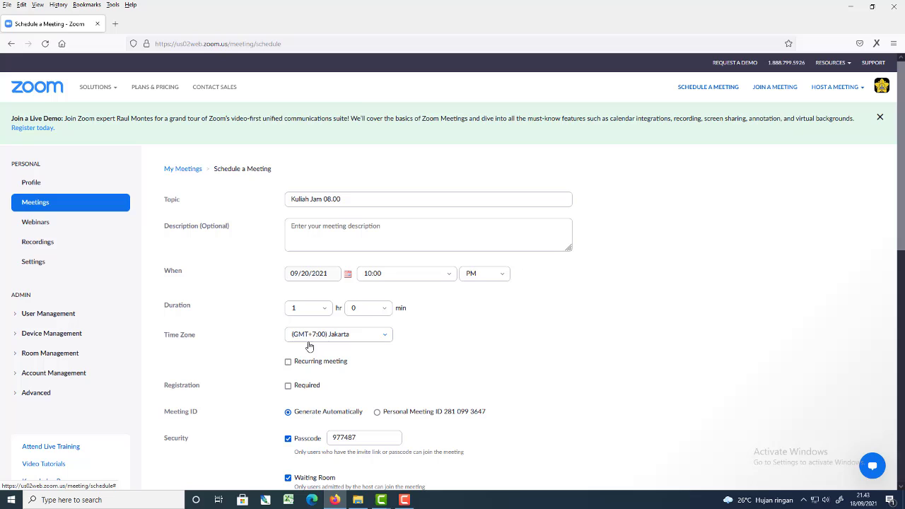
{"action": "left_click", "coordinate": [443, 277]}
{"action": "scroll", "coordinate": [394, 324], "scroll_direction": "up", "scroll_amount": 4}
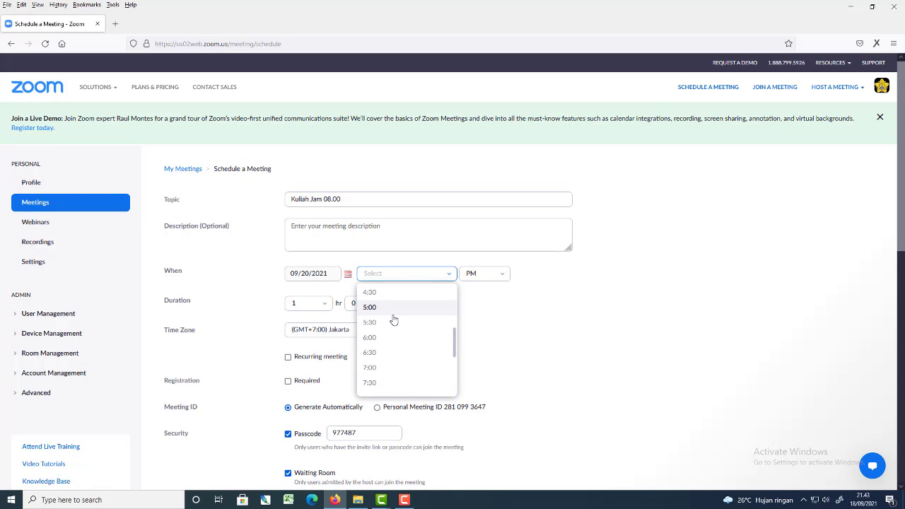
{"action": "scroll", "coordinate": [394, 321], "scroll_direction": "down", "scroll_amount": 4}
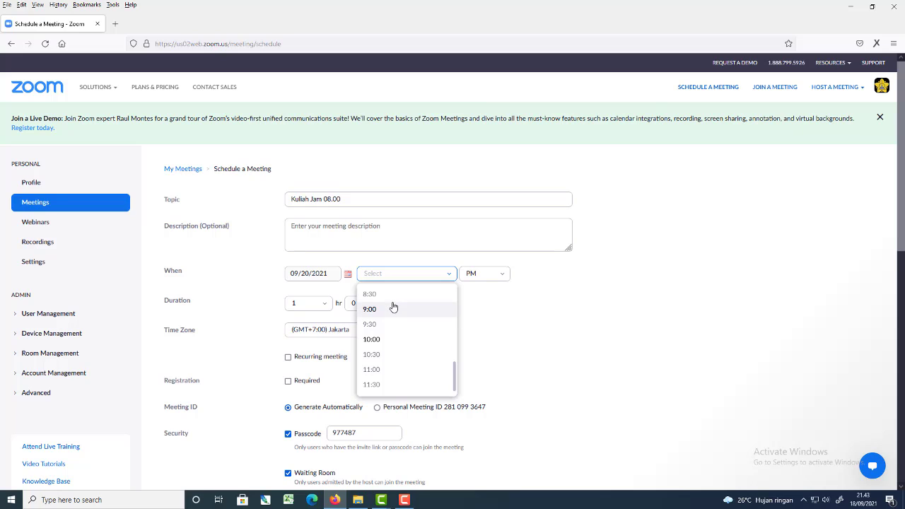
{"action": "scroll", "coordinate": [388, 340], "scroll_direction": "up", "scroll_amount": 3}
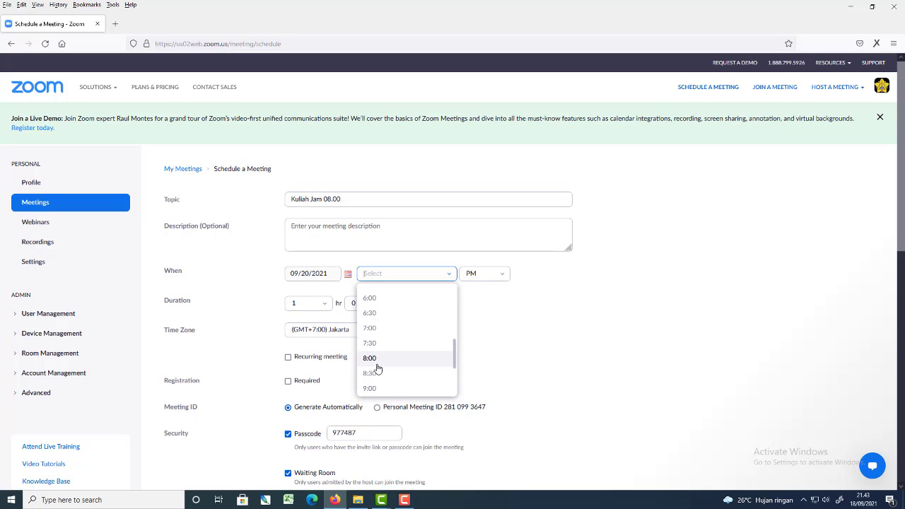
{"action": "left_click", "coordinate": [380, 363]}
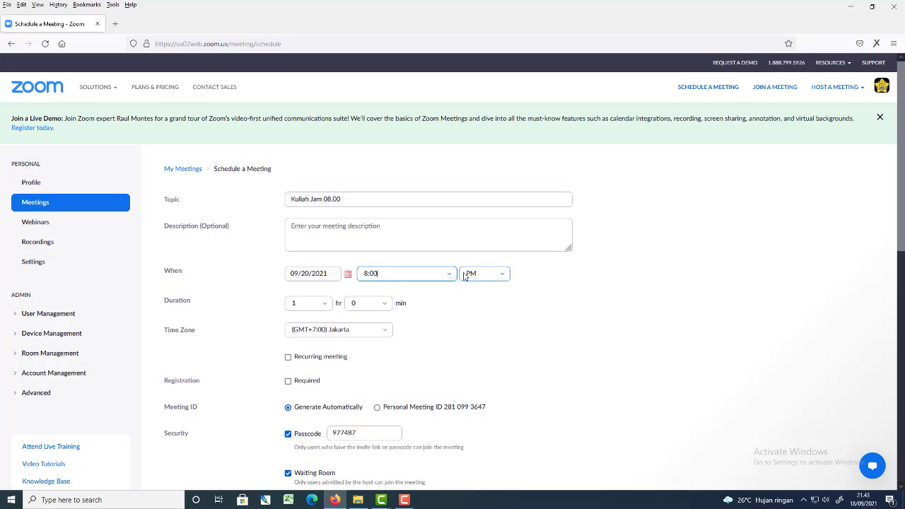
{"action": "left_click", "coordinate": [502, 276]}
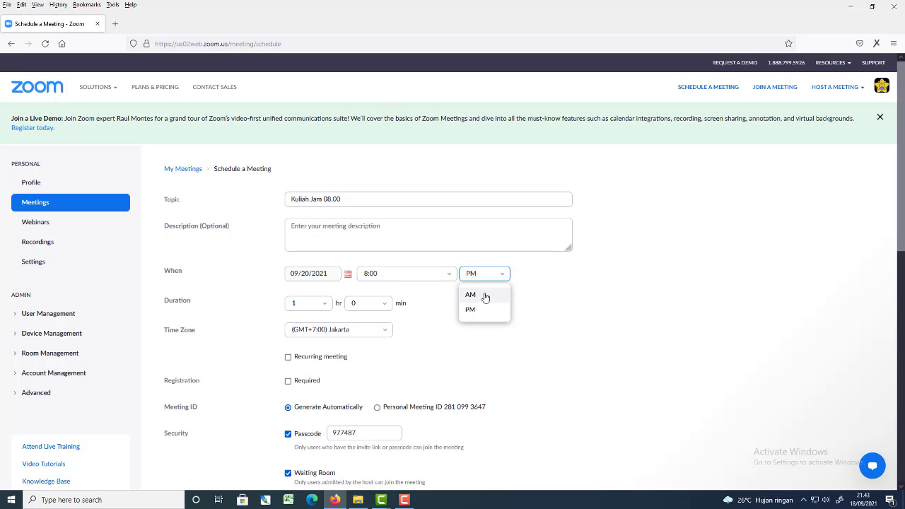
{"action": "left_click", "coordinate": [485, 296]}
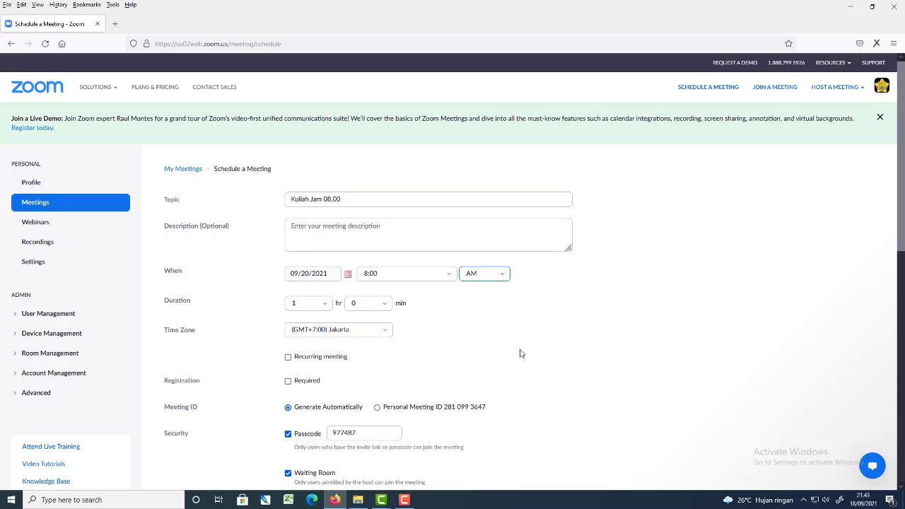
Set the meeting duration to 2 hours 30 minutes.
{"action": "left_click", "coordinate": [326, 307]}
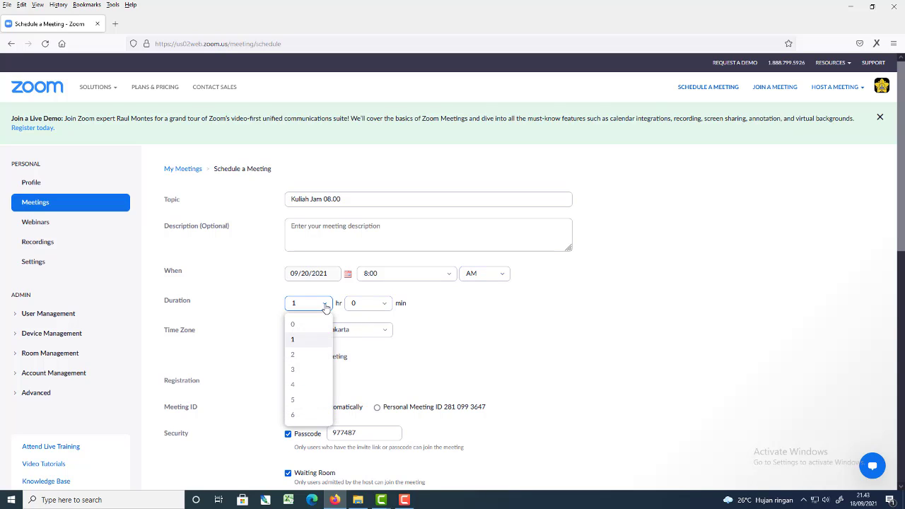
{"action": "left_click", "coordinate": [296, 354]}
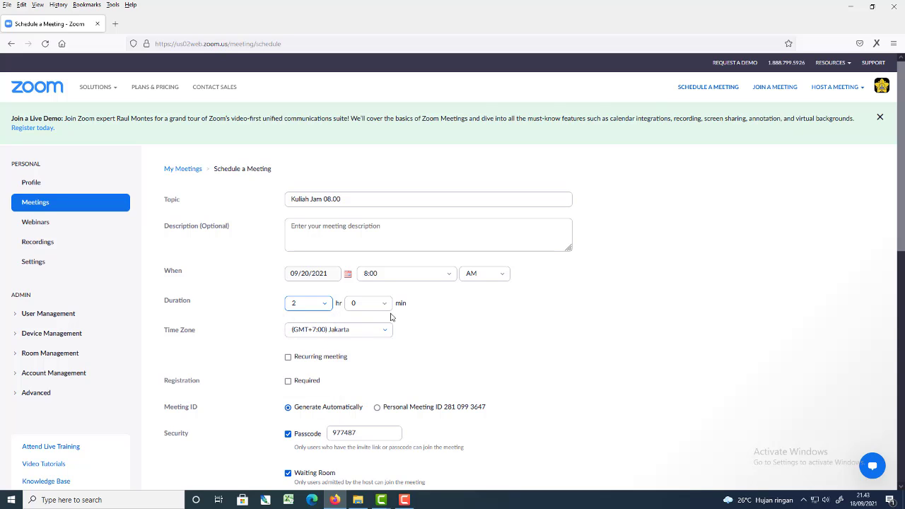
{"action": "left_click", "coordinate": [387, 308]}
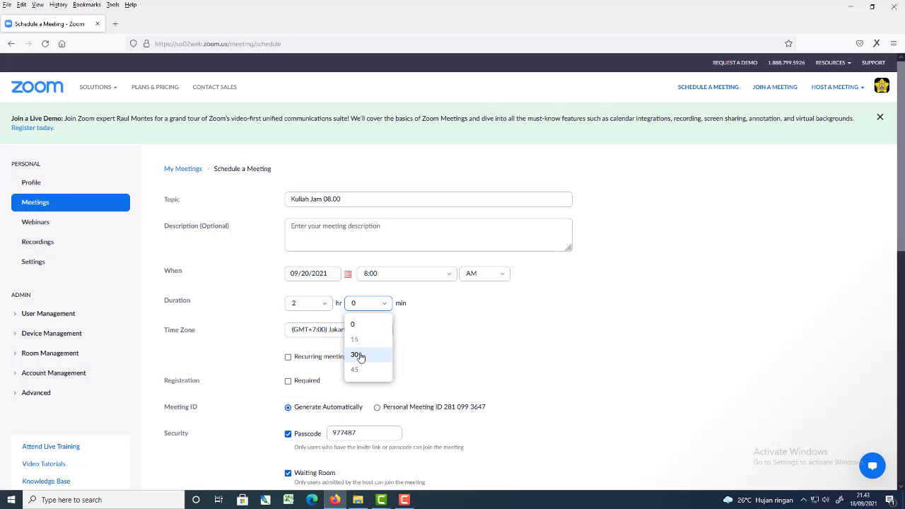
{"action": "left_click", "coordinate": [363, 354]}
Make the meeting recurring with weekly recurrence and an end date of 11/29/2021.
{"action": "scroll", "coordinate": [473, 333], "scroll_direction": "down", "scroll_amount": 2}
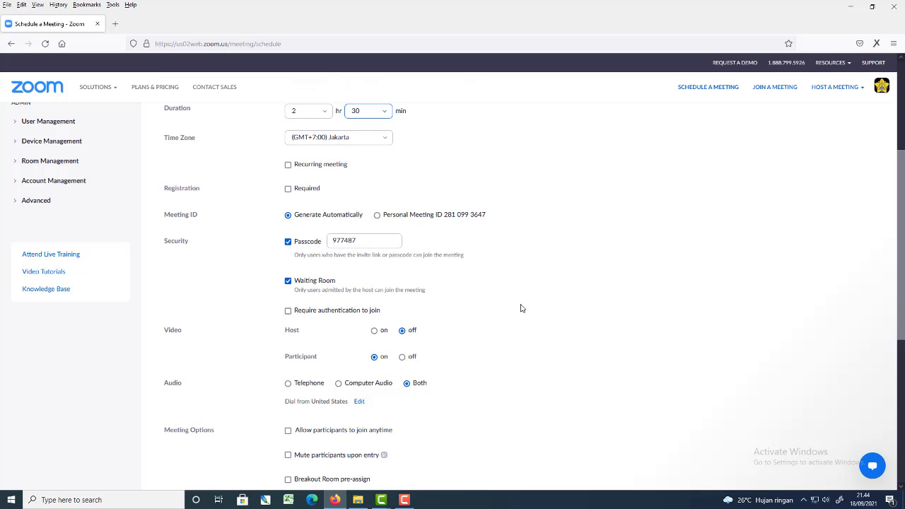
{"action": "scroll", "coordinate": [523, 307], "scroll_direction": "up", "scroll_amount": 1}
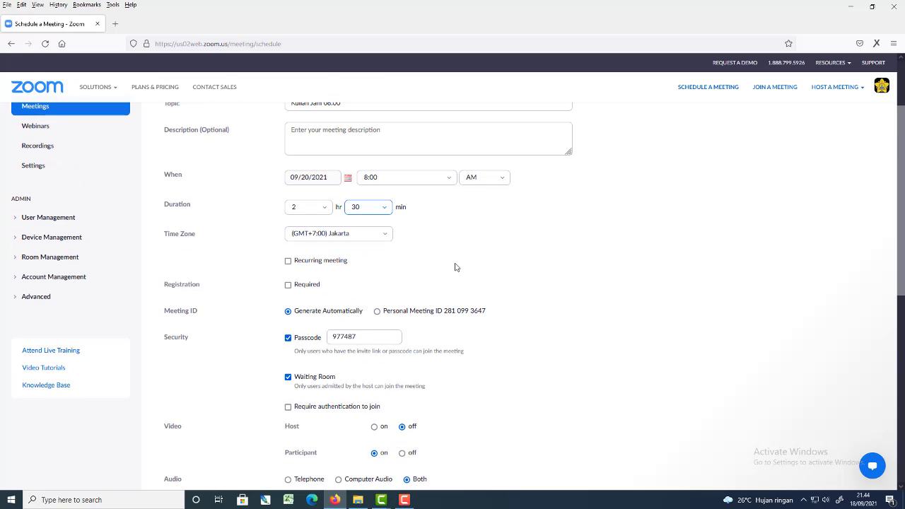
{"action": "left_click", "coordinate": [288, 262]}
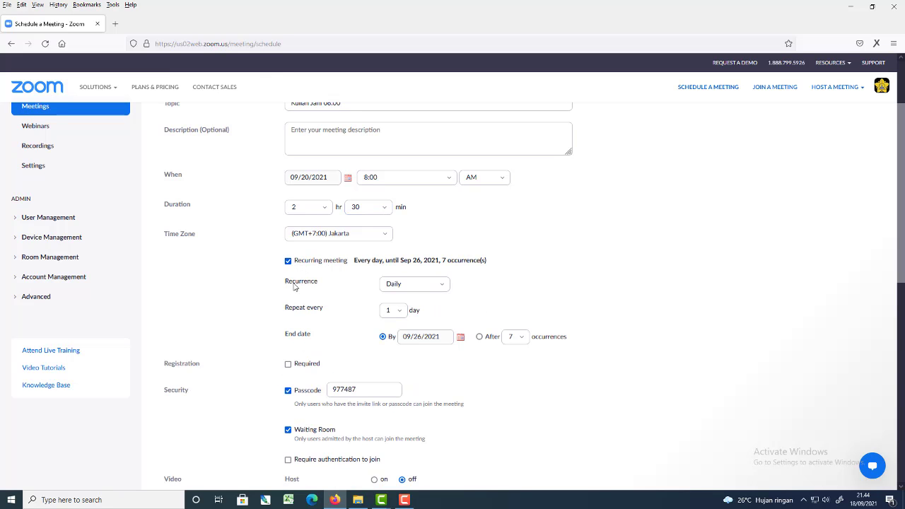
{"action": "left_click", "coordinate": [442, 287]}
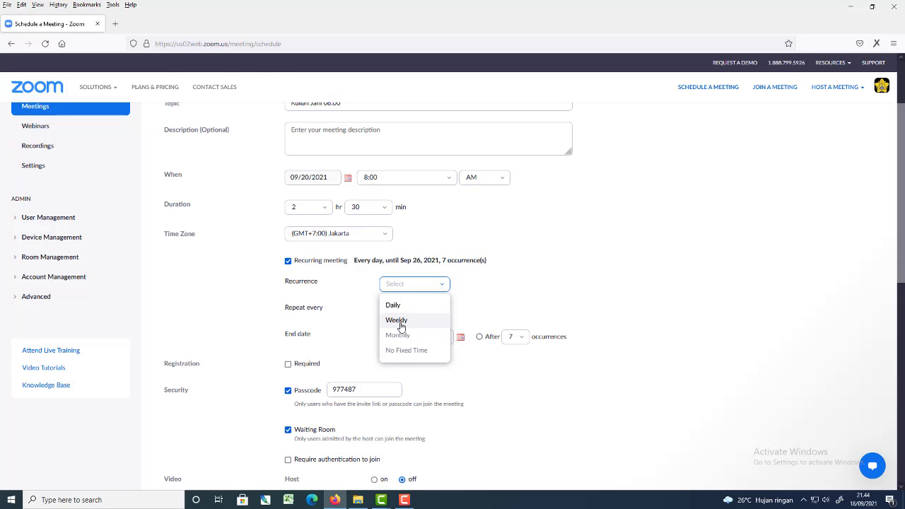
{"action": "left_click", "coordinate": [397, 321]}
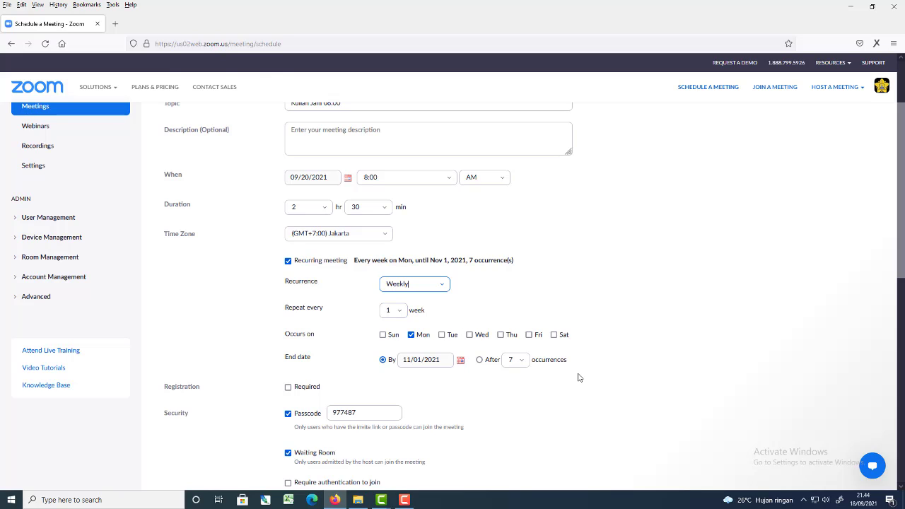
{"action": "left_click", "coordinate": [460, 361]}
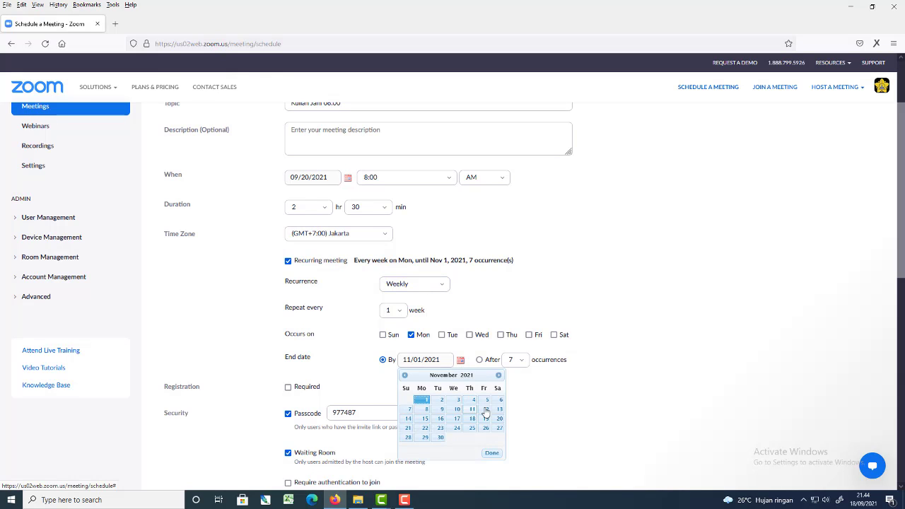
{"action": "left_click", "coordinate": [425, 438]}
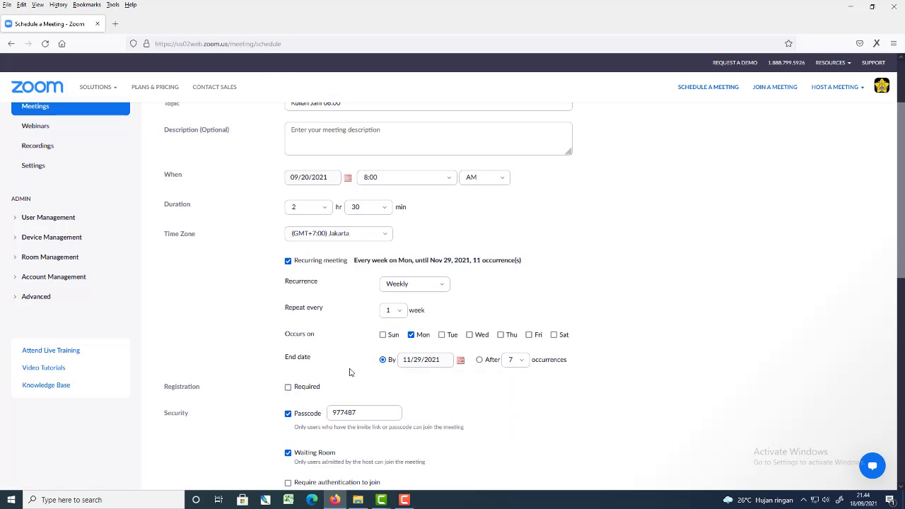
Disable the waiting room and turn the host video on for the meeting.
{"action": "scroll", "coordinate": [350, 374], "scroll_direction": "down", "scroll_amount": 2}
{"action": "scroll", "coordinate": [250, 336], "scroll_direction": "down", "scroll_amount": 2}
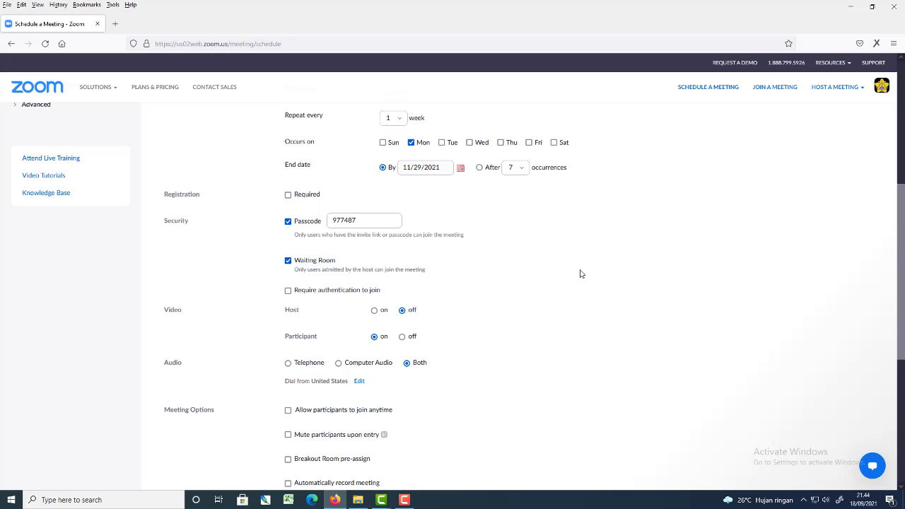
{"action": "left_click", "coordinate": [288, 261]}
{"action": "scroll", "coordinate": [503, 295], "scroll_direction": "down", "scroll_amount": 1}
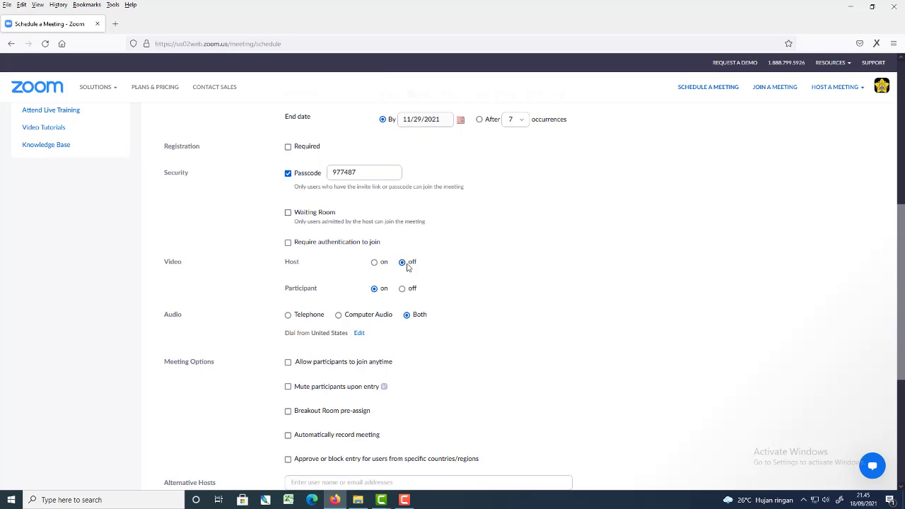
{"action": "left_click", "coordinate": [375, 263]}
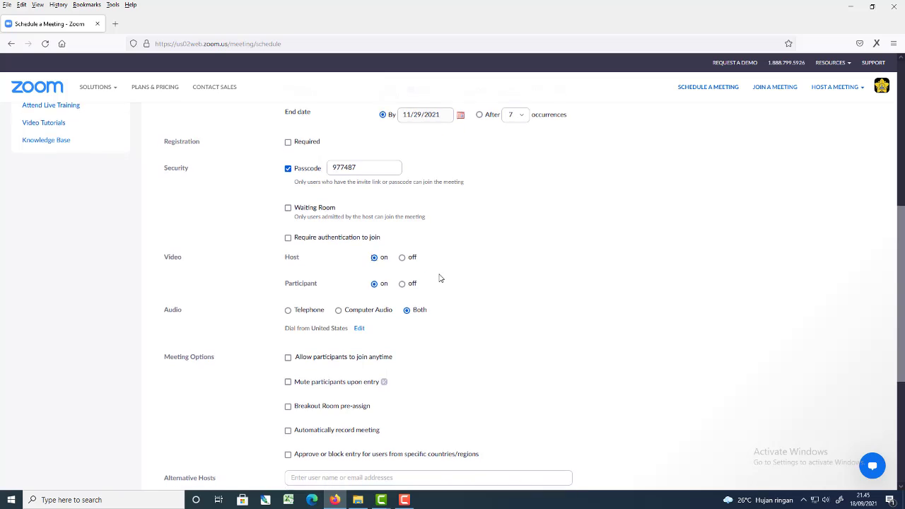
{"action": "scroll", "coordinate": [438, 276], "scroll_direction": "down", "scroll_amount": 3}
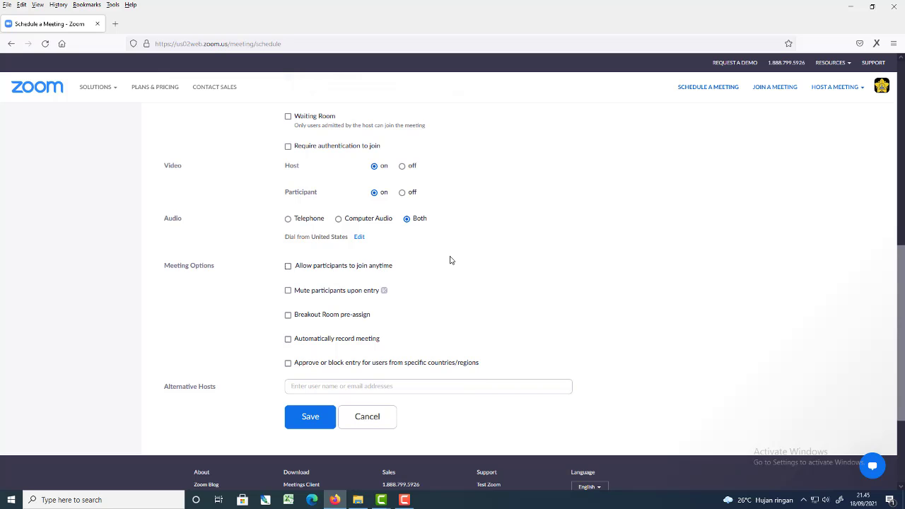
{"action": "scroll", "coordinate": [446, 257], "scroll_direction": "down", "scroll_amount": 3}
{"action": "scroll", "coordinate": [445, 257], "scroll_direction": "up", "scroll_amount": 1}
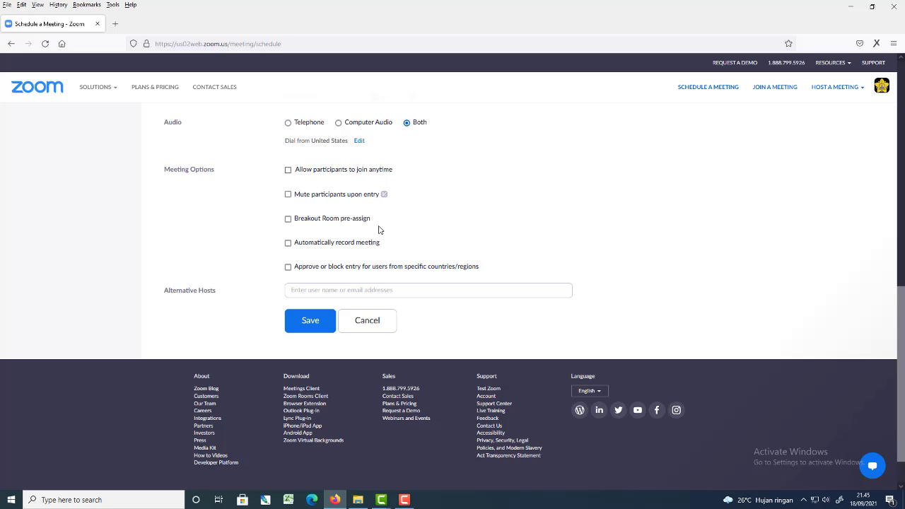
Enable breakout room pre-assignment and create a first room named "Kuliah 1".
{"action": "left_click", "coordinate": [288, 220]}
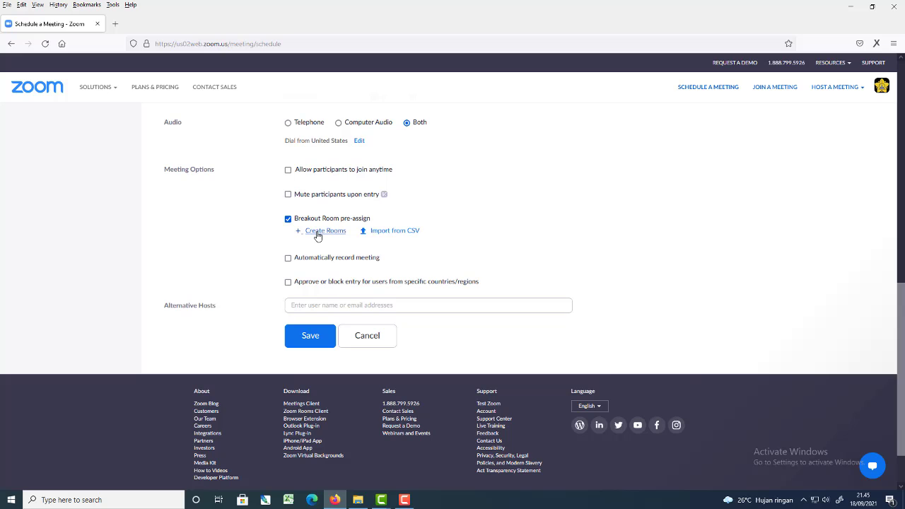
{"action": "left_click", "coordinate": [318, 234]}
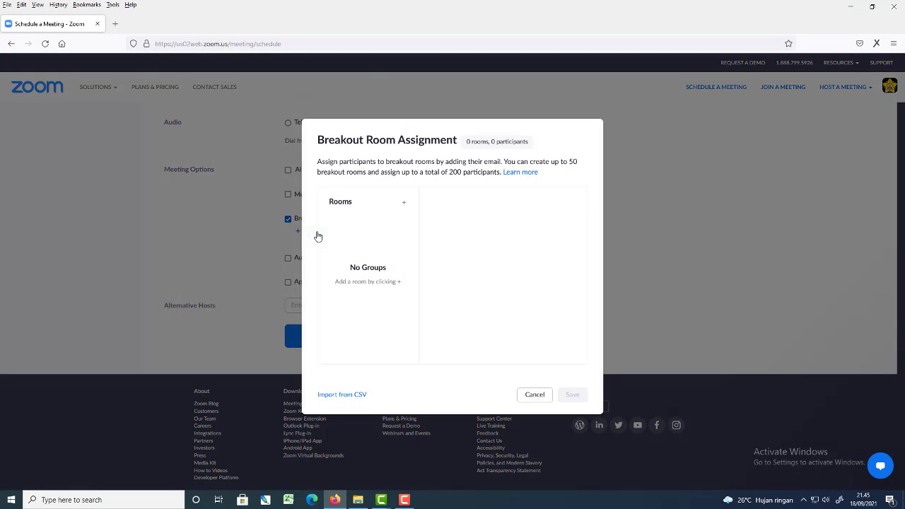
{"action": "left_click", "coordinate": [405, 205]}
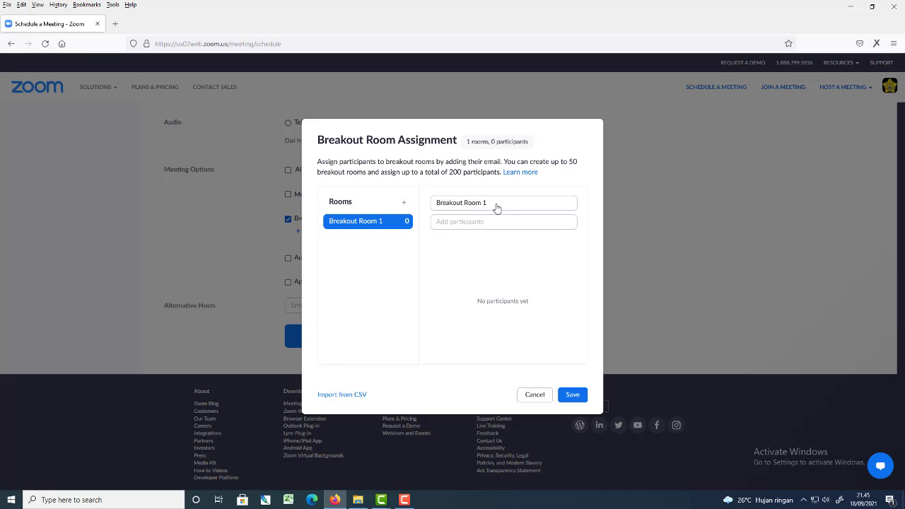
{"action": "left_click_drag", "start_coordinate": [497, 208], "coordinate": [401, 202]}
{"action": "type", "text": "Kuliah"}
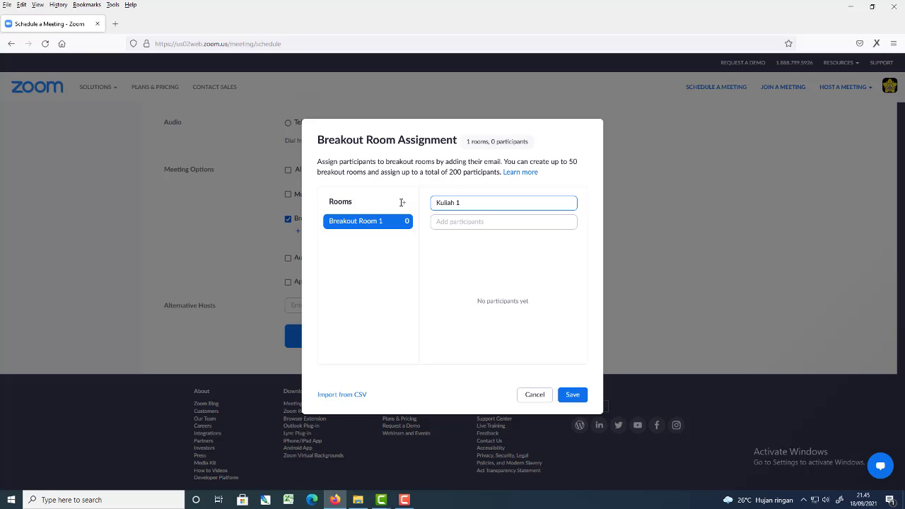
Add a participant to the Kuliah 1 breakout room by entering the participant's e-mail address.
{"action": "left_click", "coordinate": [451, 221]}
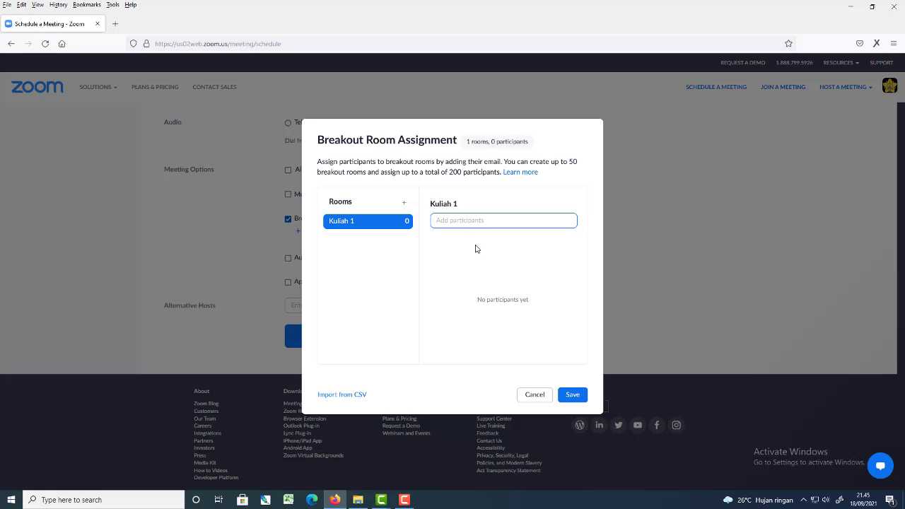
{"action": "key", "text": "Return"}
Add a second breakout room and rename it "Kuliah 2".
{"action": "left_click", "coordinate": [404, 203]}
{"action": "left_click", "coordinate": [374, 241]}
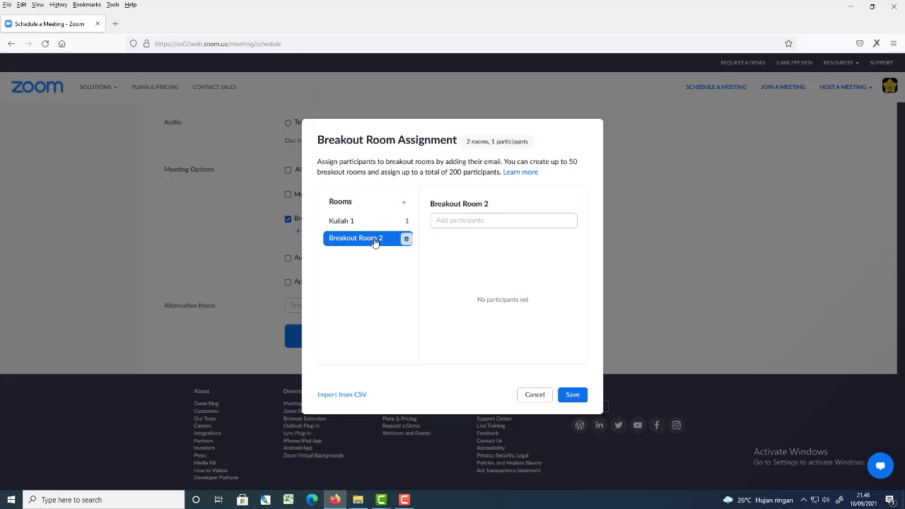
{"action": "left_click", "coordinate": [495, 204]}
{"action": "left_click_drag", "start_coordinate": [502, 202], "coordinate": [387, 198]}
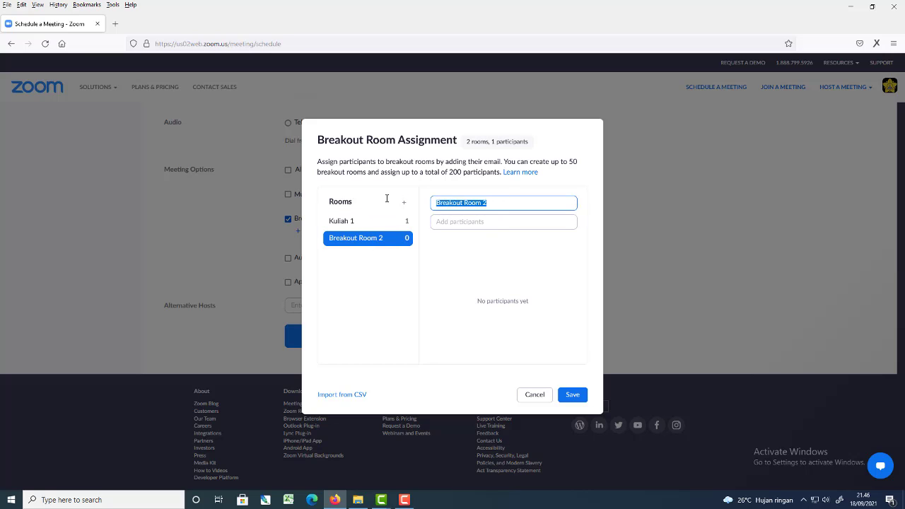
{"action": "type", "text": "Kuliah 2"}
{"action": "left_click", "coordinate": [435, 249]}
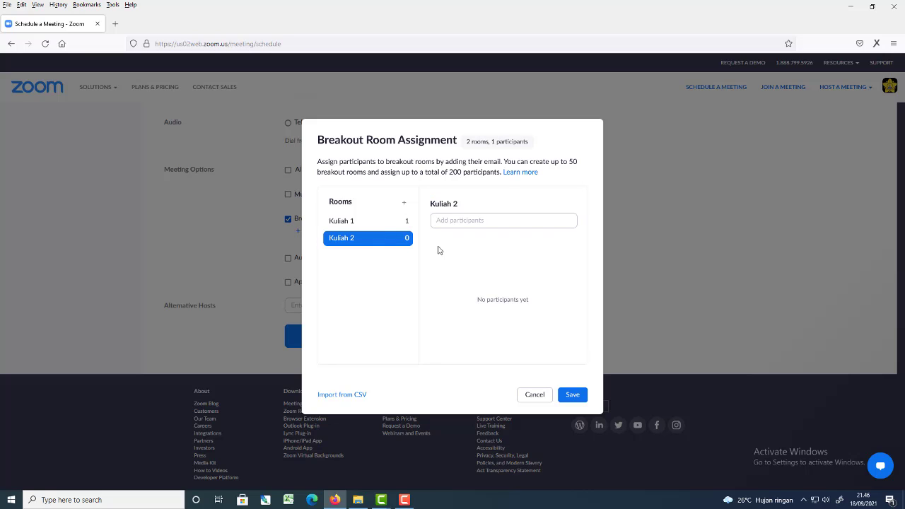
Add a third breakout room named "Kuliah 3" and save the breakout room assignment.
{"action": "left_click", "coordinate": [405, 203]}
{"action": "left_click", "coordinate": [362, 258]}
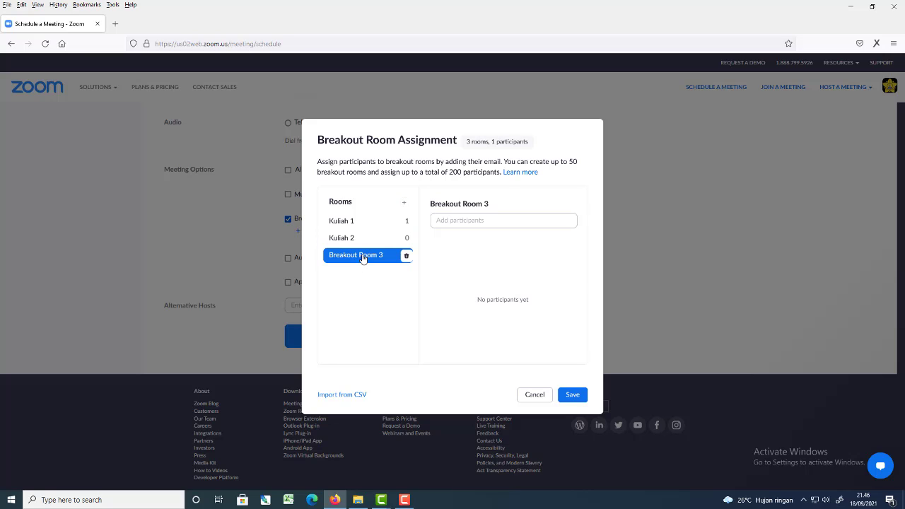
{"action": "left_click", "coordinate": [494, 206]}
{"action": "left_click_drag", "start_coordinate": [504, 202], "coordinate": [385, 197]}
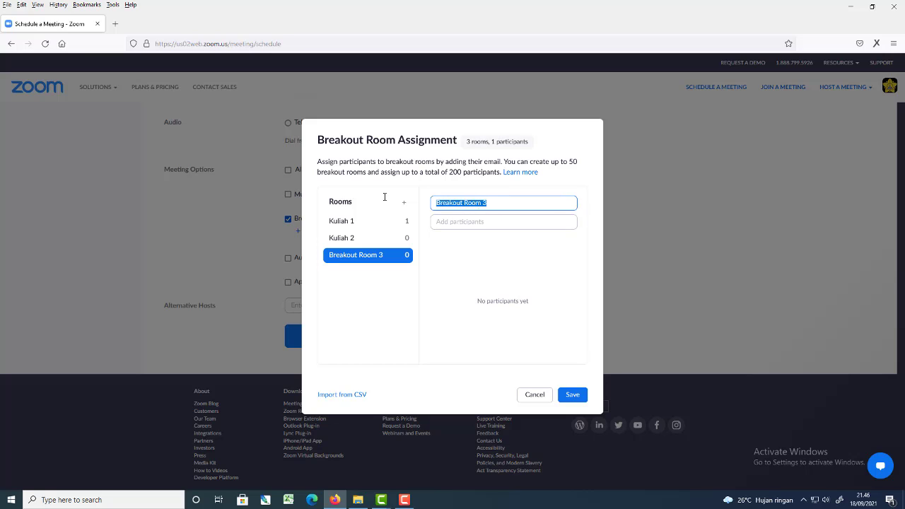
{"action": "type", "text": "Kuliah"}
{"action": "left_click", "coordinate": [362, 293]}
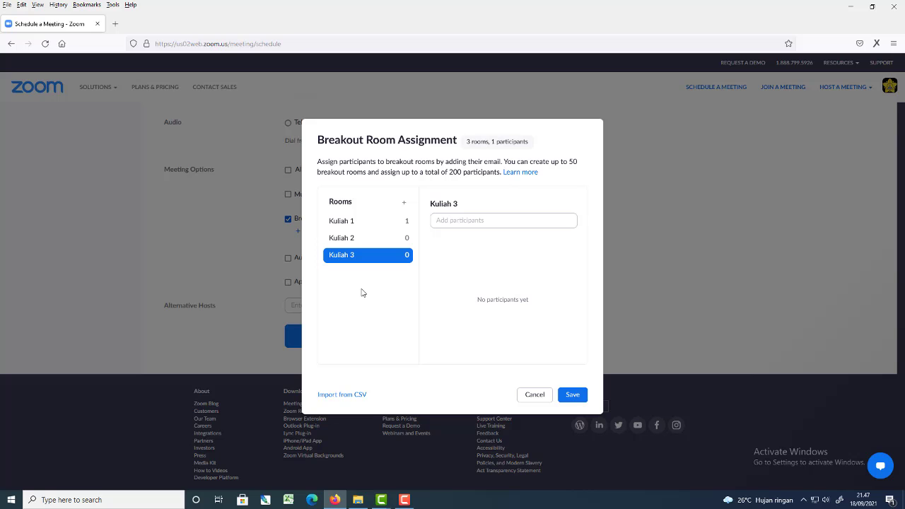
{"action": "left_click", "coordinate": [577, 396]}
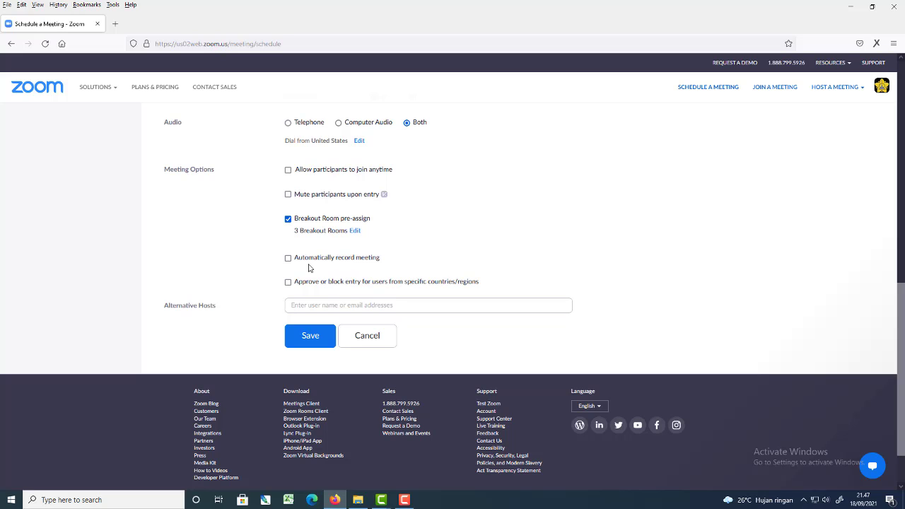
{"action": "left_click", "coordinate": [288, 260]}
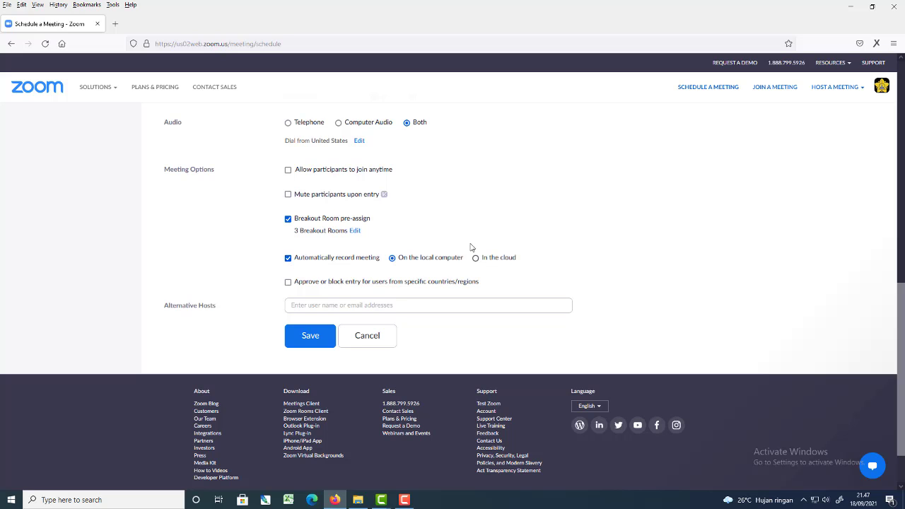
{"action": "left_click", "coordinate": [288, 260]}
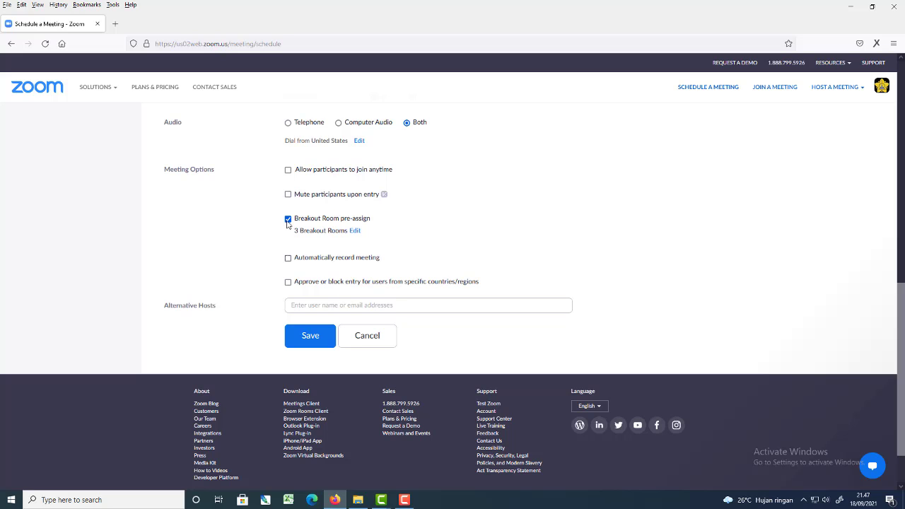
{"action": "left_click_drag", "start_coordinate": [298, 193], "coordinate": [316, 198]}
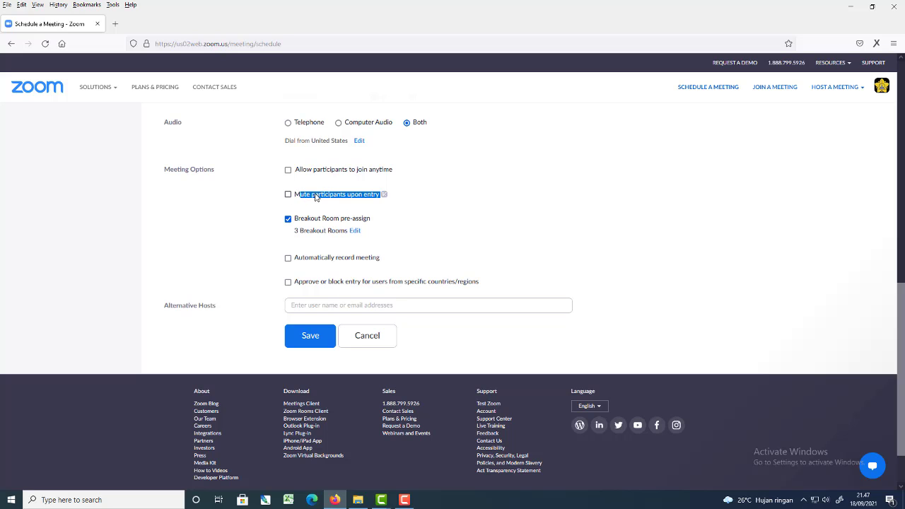
{"action": "left_click", "coordinate": [428, 210]}
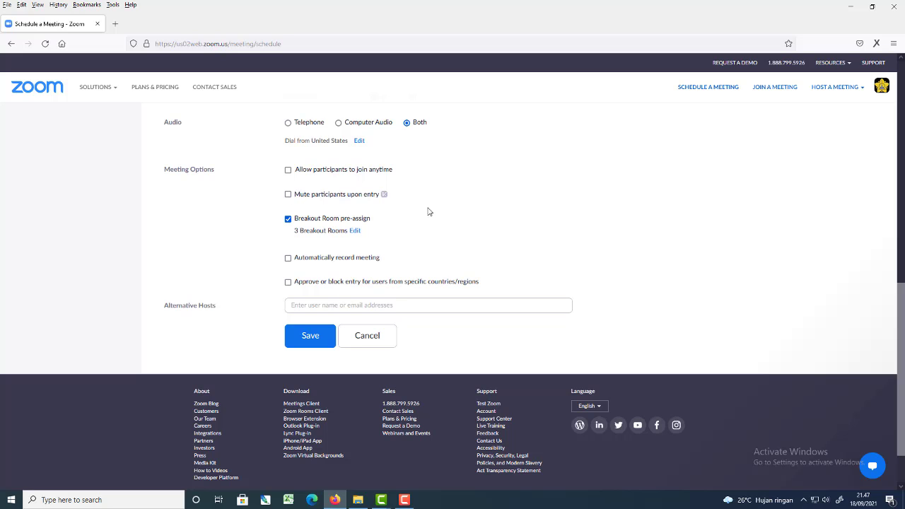
Mute participants upon entry, save the scheduled meeting and look over its details.
{"action": "left_click", "coordinate": [287, 194]}
{"action": "left_click", "coordinate": [306, 345]}
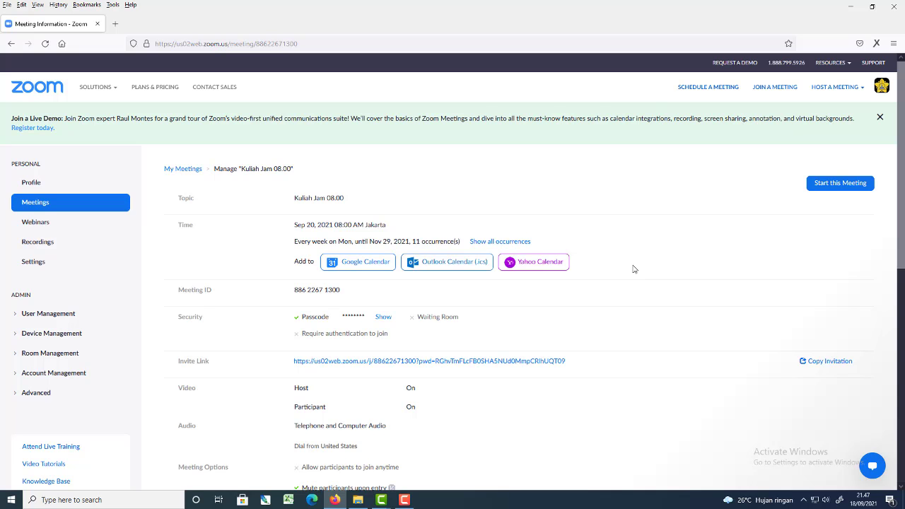
{"action": "scroll", "coordinate": [634, 269], "scroll_direction": "down", "scroll_amount": 3}
{"action": "scroll", "coordinate": [632, 267], "scroll_direction": "up", "scroll_amount": 3}
Open the meeting invitation text, examine its weekly dates, join link, meeting ID, passcode and dial-in section, and close it without copying.
{"action": "left_click", "coordinate": [827, 362]}
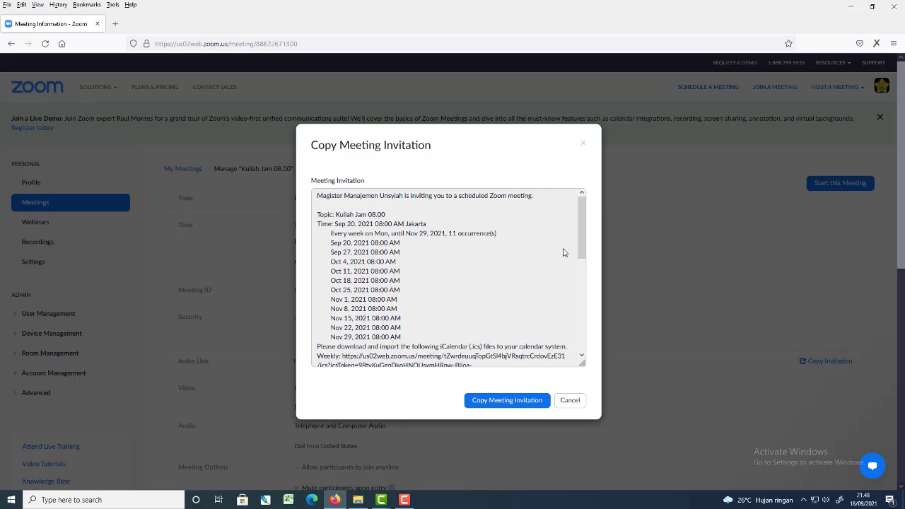
{"action": "left_click_drag", "start_coordinate": [582, 246], "coordinate": [584, 345]}
{"action": "left_click_drag", "start_coordinate": [534, 357], "coordinate": [309, 223]}
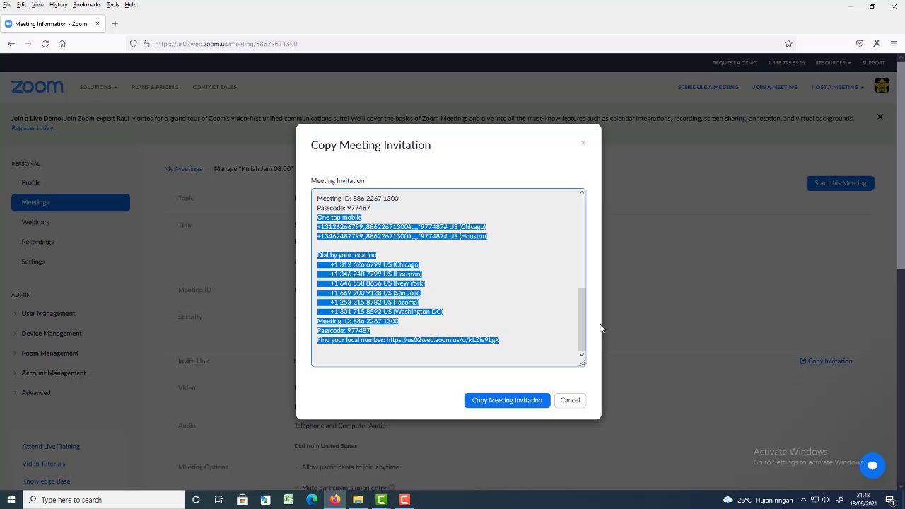
{"action": "scroll", "coordinate": [582, 333], "scroll_direction": "up", "scroll_amount": 2}
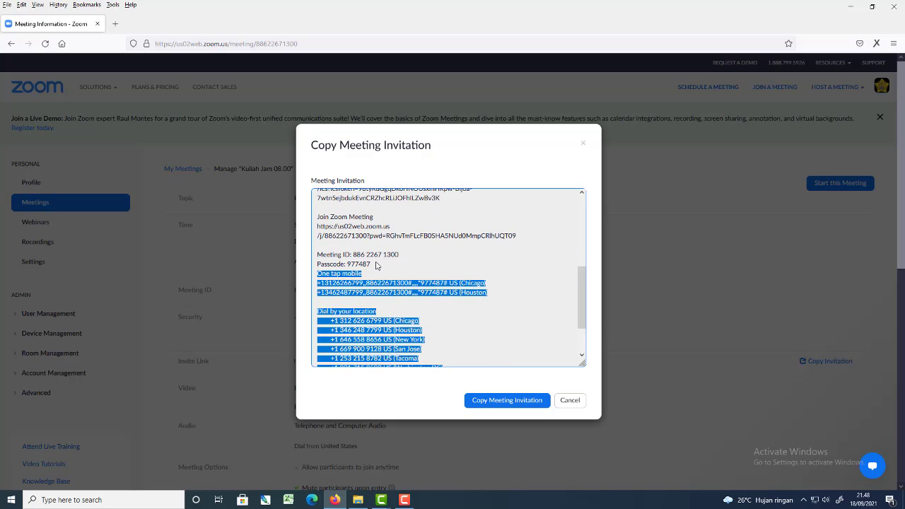
{"action": "left_click_drag", "start_coordinate": [377, 263], "coordinate": [317, 193]}
{"action": "left_click", "coordinate": [471, 290]}
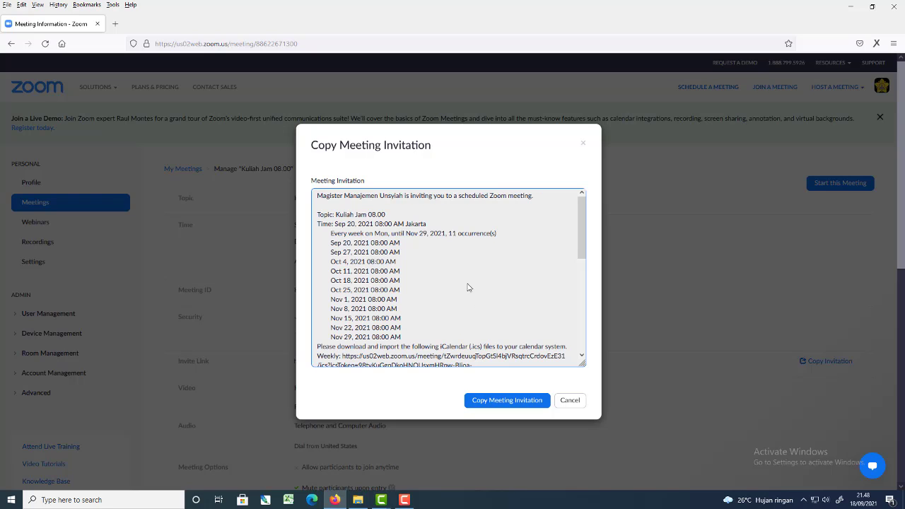
{"action": "left_click_drag", "start_coordinate": [326, 245], "coordinate": [376, 264]}
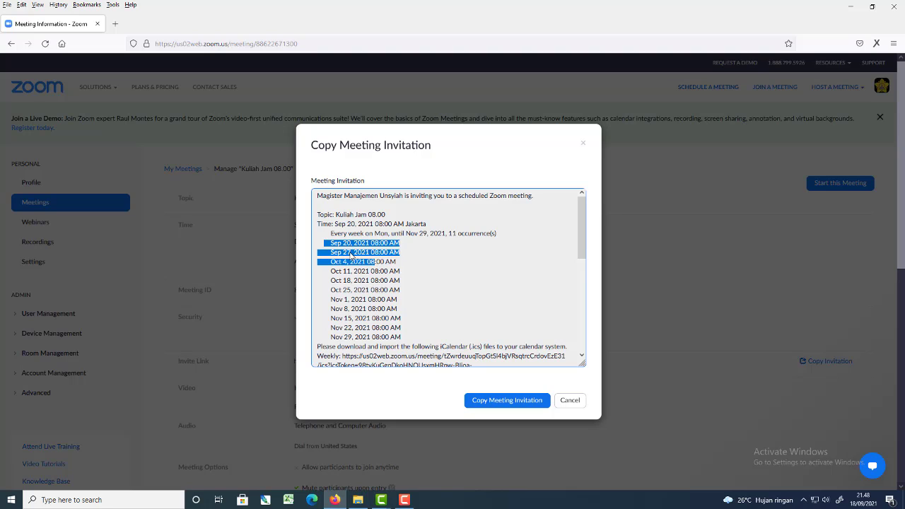
{"action": "left_click_drag", "start_coordinate": [322, 338], "coordinate": [404, 332]}
{"action": "left_click", "coordinate": [413, 325]}
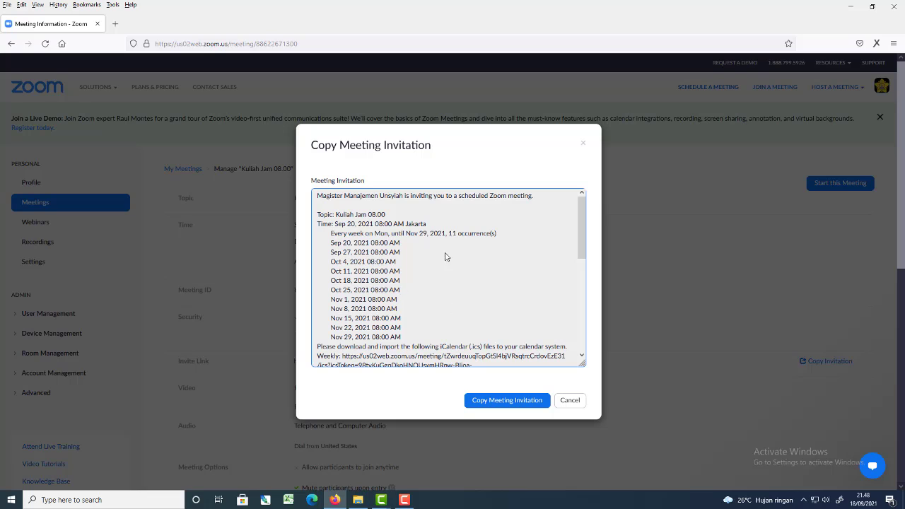
{"action": "scroll", "coordinate": [477, 302], "scroll_direction": "down", "scroll_amount": 2}
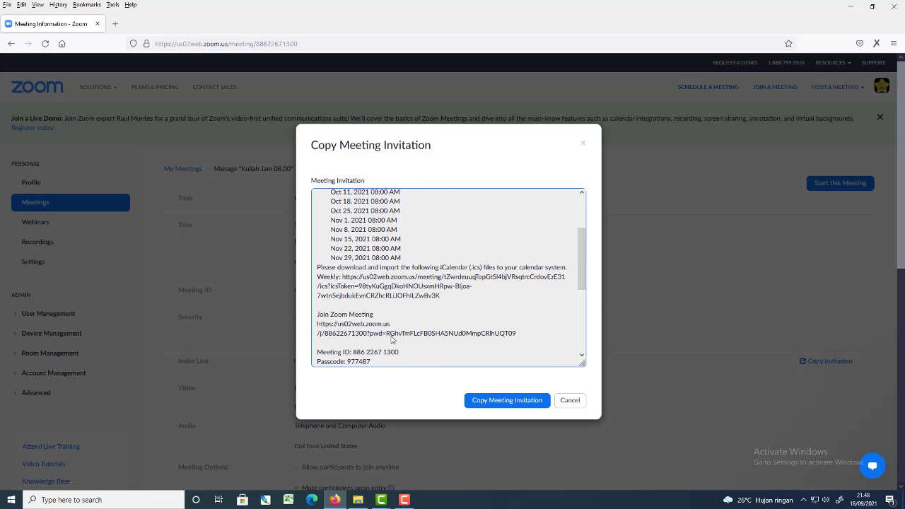
{"action": "scroll", "coordinate": [398, 330], "scroll_direction": "down", "scroll_amount": 2}
{"action": "left_click_drag", "start_coordinate": [376, 285], "coordinate": [318, 198]}
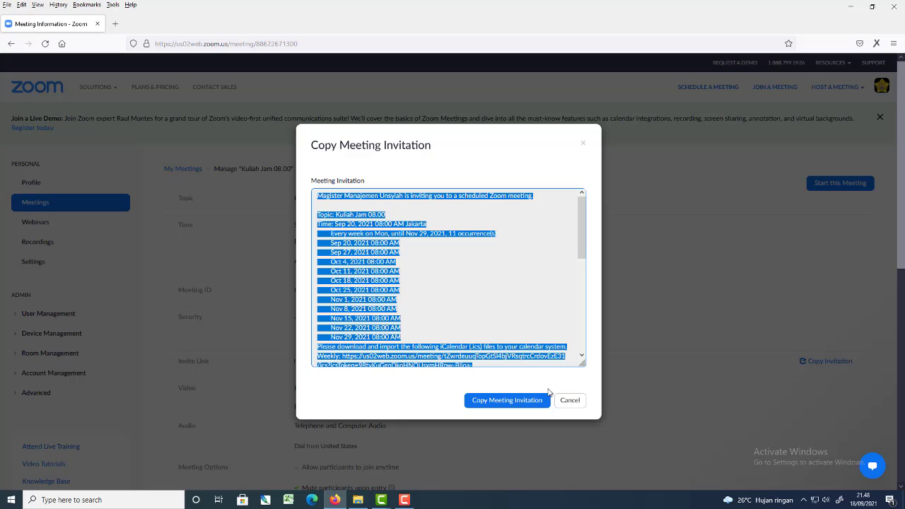
{"action": "left_click", "coordinate": [567, 402]}
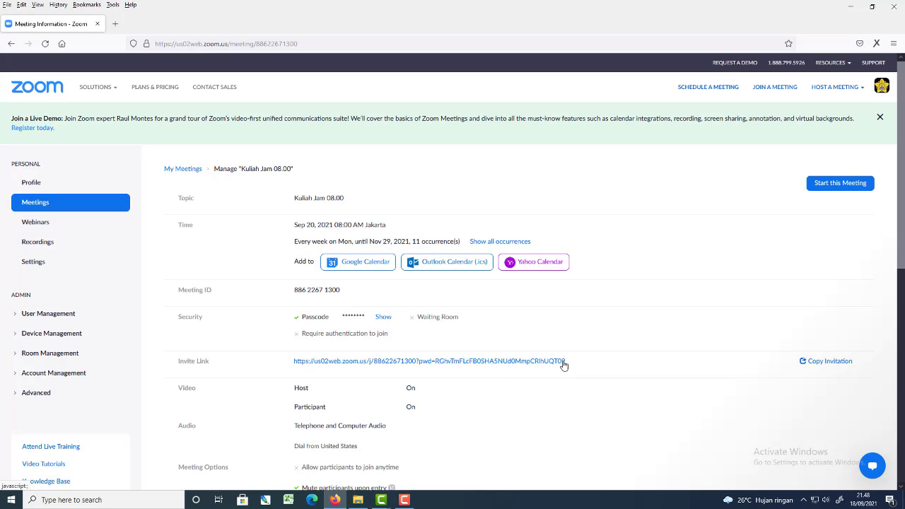
Copy the meeting's full invite link and open bitly.com in a new browser tab.
{"action": "left_click_drag", "start_coordinate": [565, 366], "coordinate": [295, 368]}
{"action": "key", "text": "ctrl+c"}
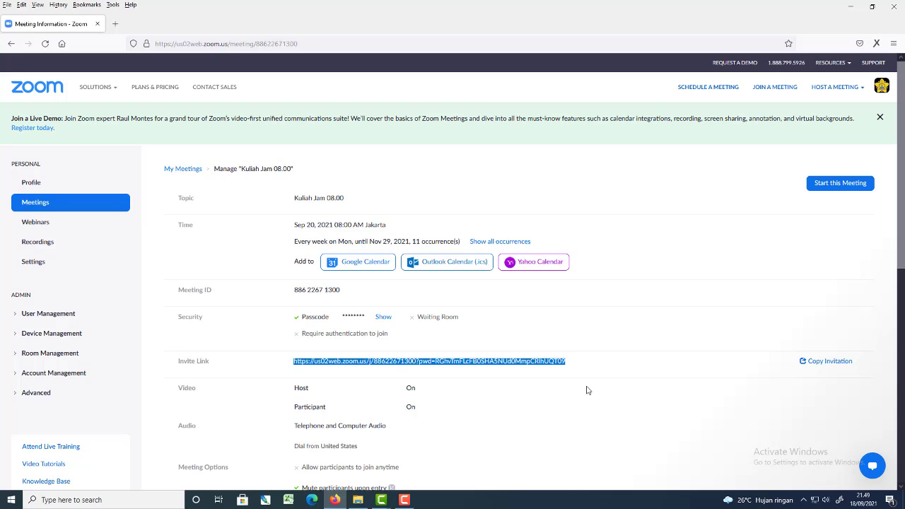
{"action": "left_click", "coordinate": [115, 24]}
{"action": "type", "text": "bitly.com/"}
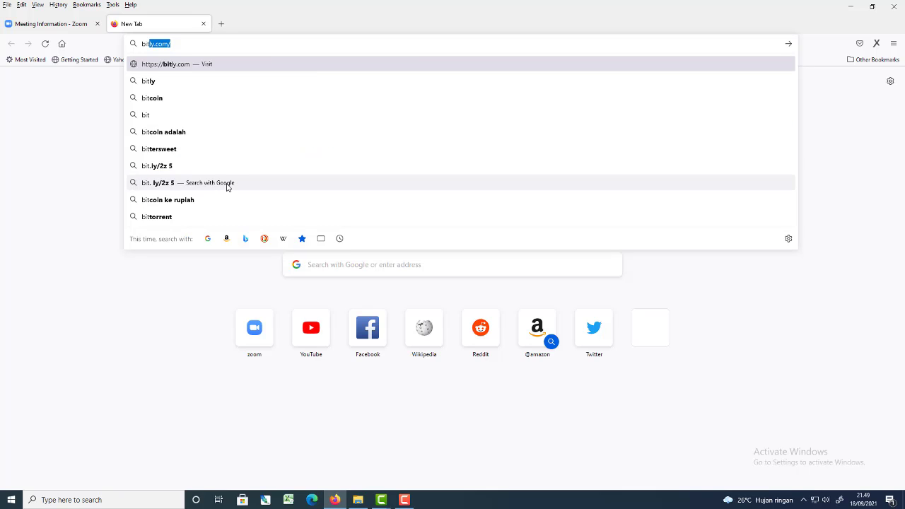
{"action": "key", "text": "Return"}
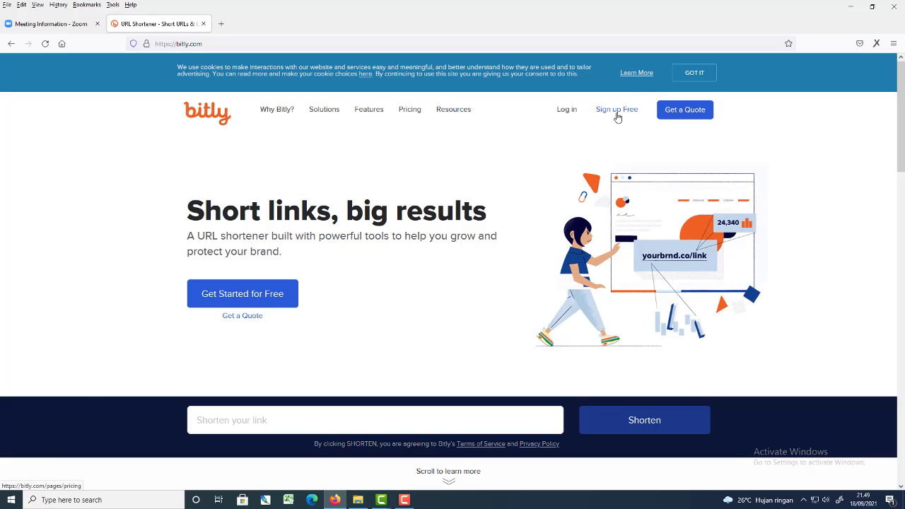
Log in to Bitly with the listed Google account, creating a new Bitly account, skipping the link usage question and dismissing the first-link tip.
{"action": "left_click", "coordinate": [564, 111]}
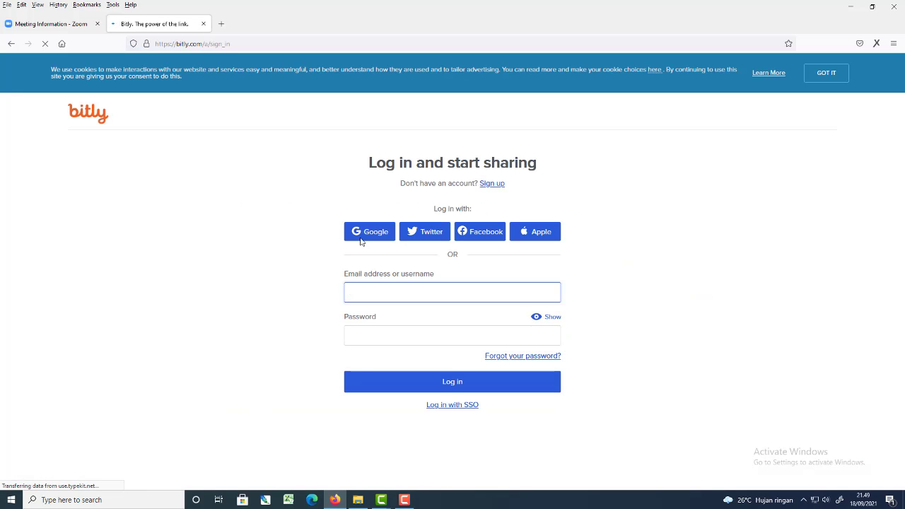
{"action": "left_click", "coordinate": [380, 242]}
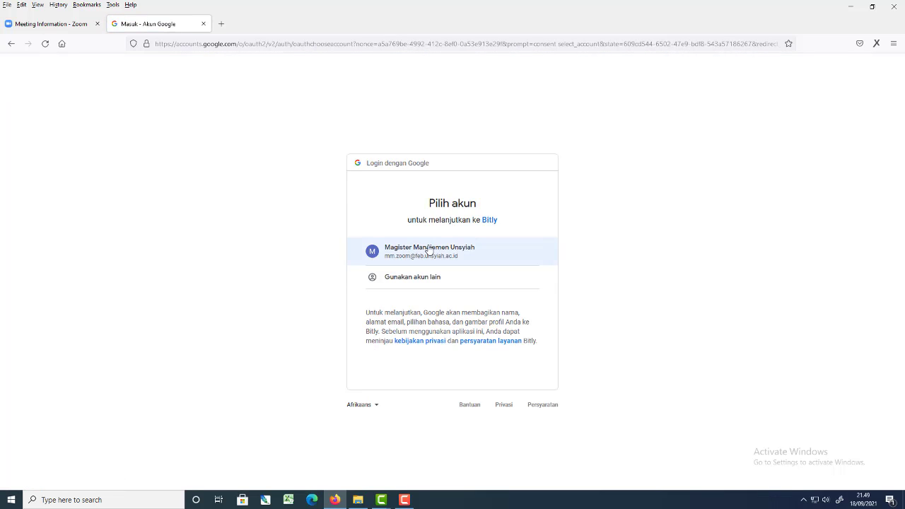
{"action": "left_click", "coordinate": [427, 249]}
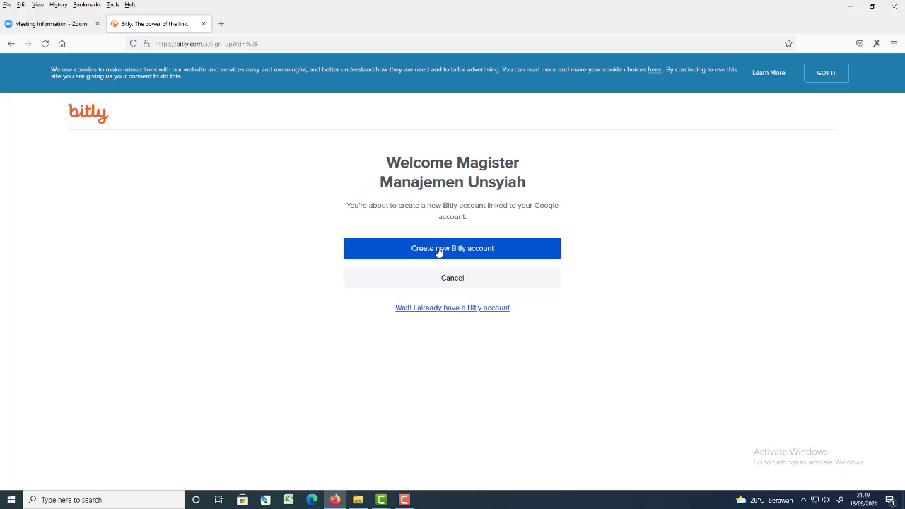
{"action": "left_click", "coordinate": [510, 253]}
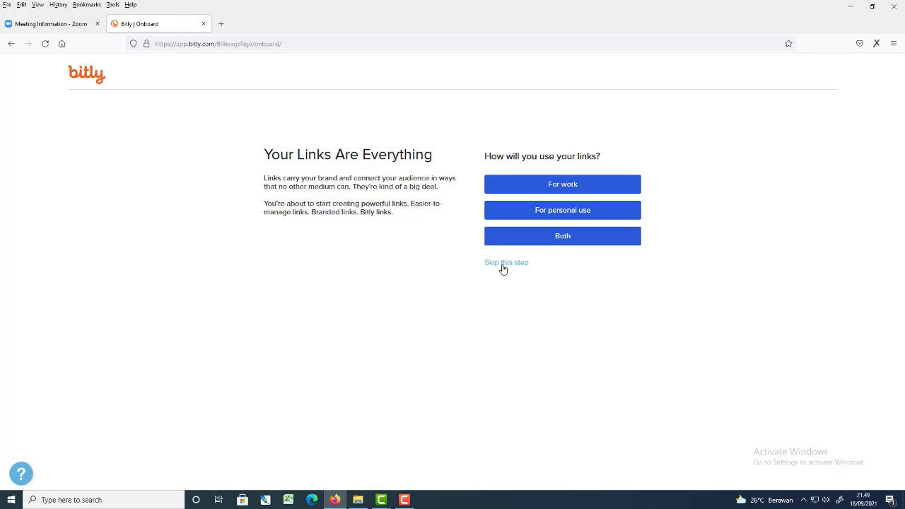
{"action": "left_click", "coordinate": [502, 263]}
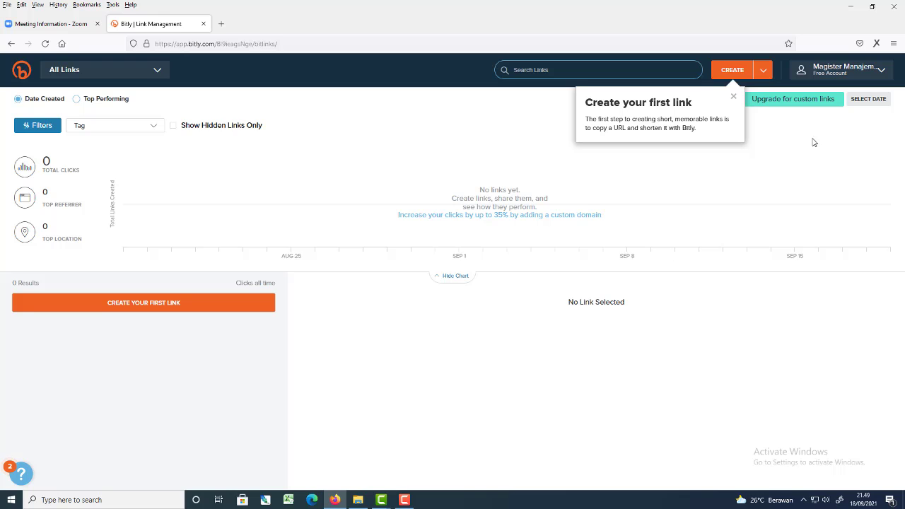
{"action": "left_click", "coordinate": [733, 96]}
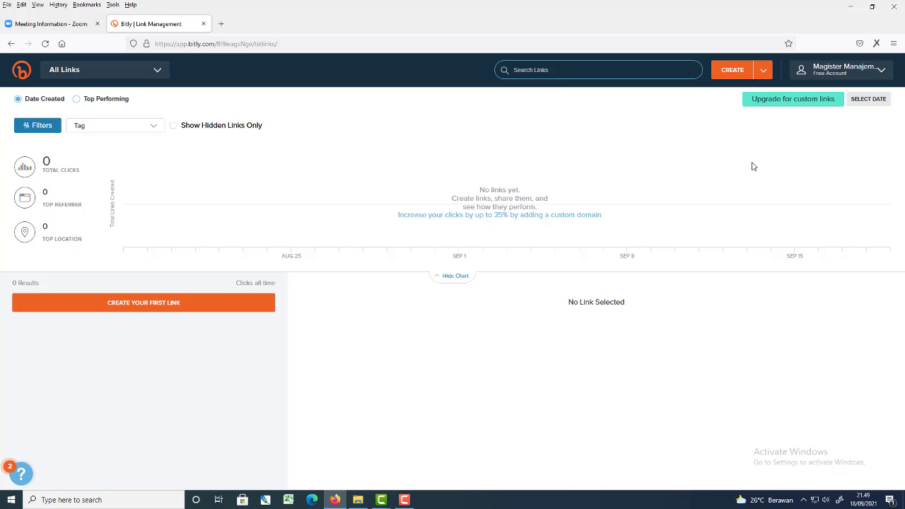
Create a Bitly short link from the copied Zoom invite link and dismiss the congratulation message.
{"action": "left_click", "coordinate": [730, 71]}
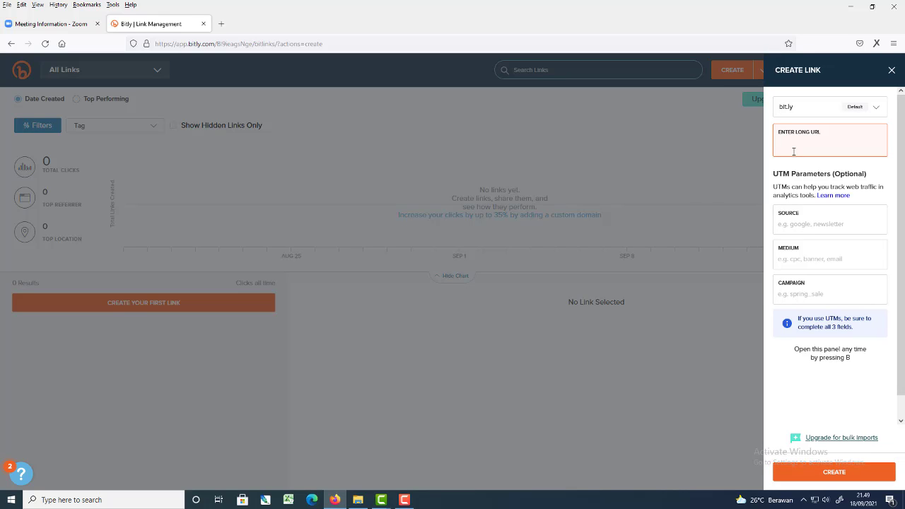
{"action": "key", "text": "ctrl+v"}
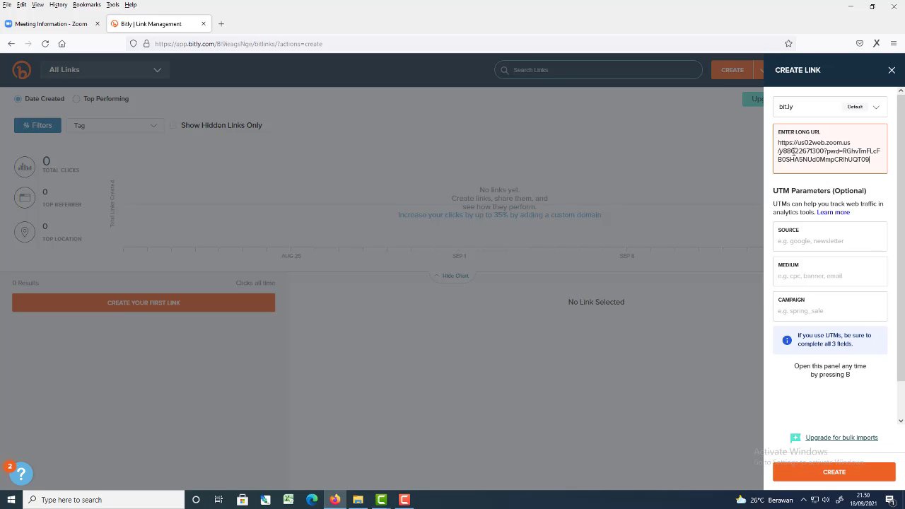
{"action": "left_click", "coordinate": [838, 472]}
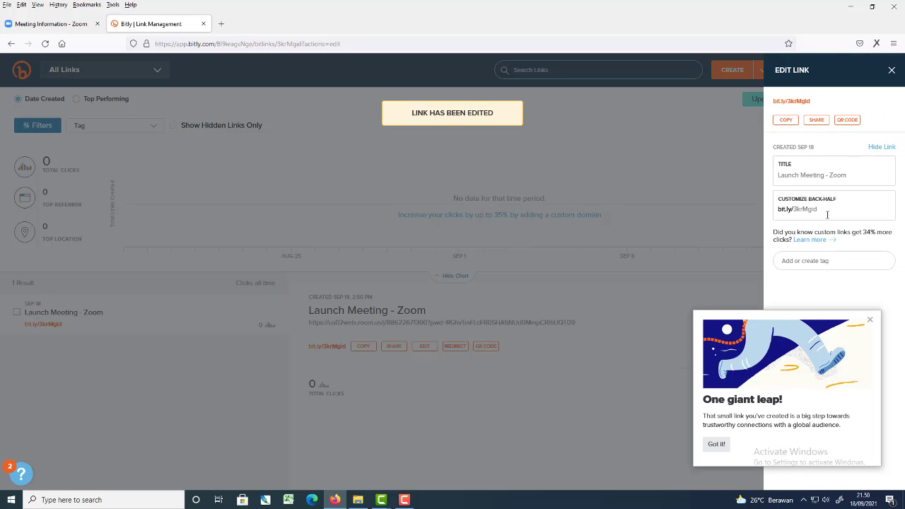
{"action": "left_click", "coordinate": [869, 320]}
Try to customize the short link's back-half as kuliah1, and as kuliah_1.
{"action": "left_click_drag", "start_coordinate": [831, 212], "coordinate": [796, 211]}
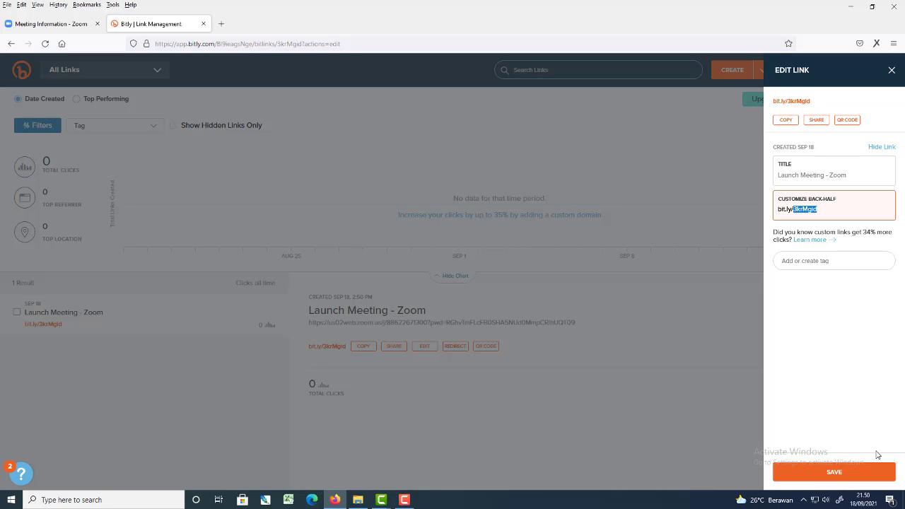
{"action": "type", "text": "kuliah1"}
{"action": "left_click", "coordinate": [834, 474]}
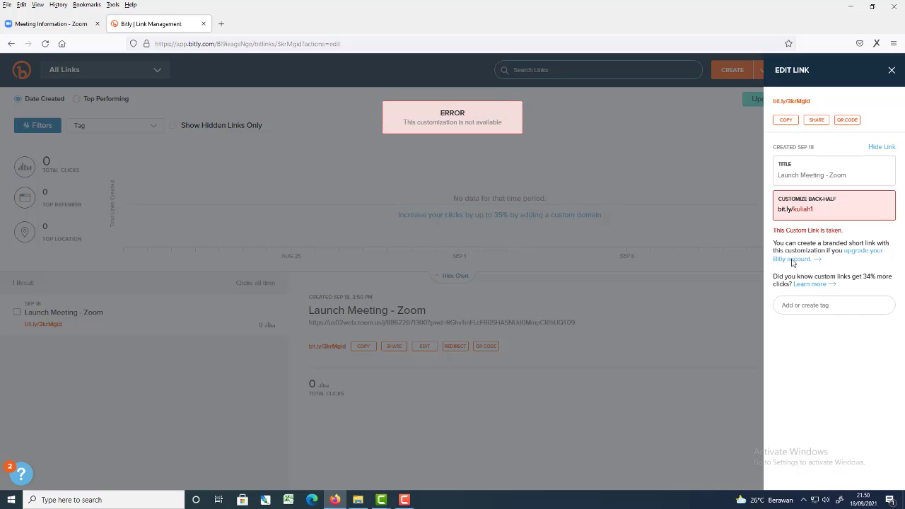
{"action": "left_click", "coordinate": [817, 209]}
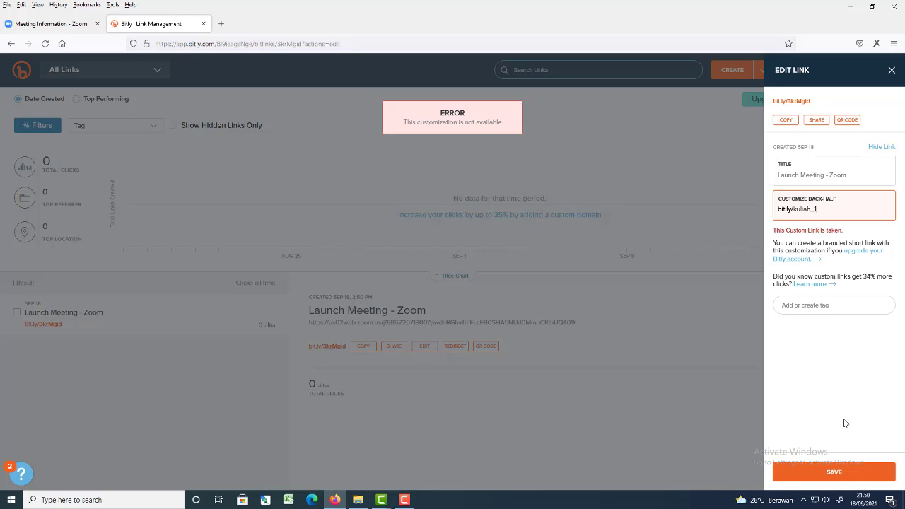
{"action": "left_click", "coordinate": [836, 474]}
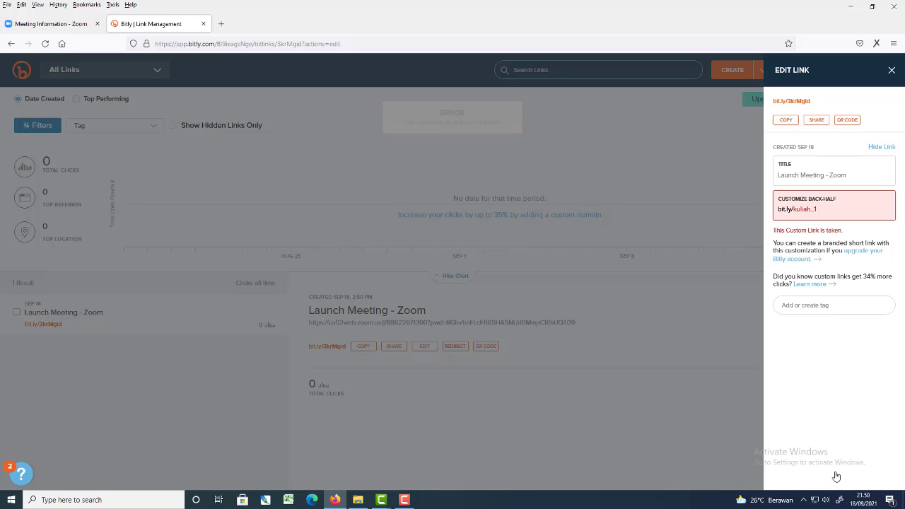
Set the short link's back-half to Perkuliahan_1, save it and copy the customized link.
{"action": "left_click", "coordinate": [828, 209]}
{"action": "left_click_drag", "start_coordinate": [828, 209], "coordinate": [802, 210]}
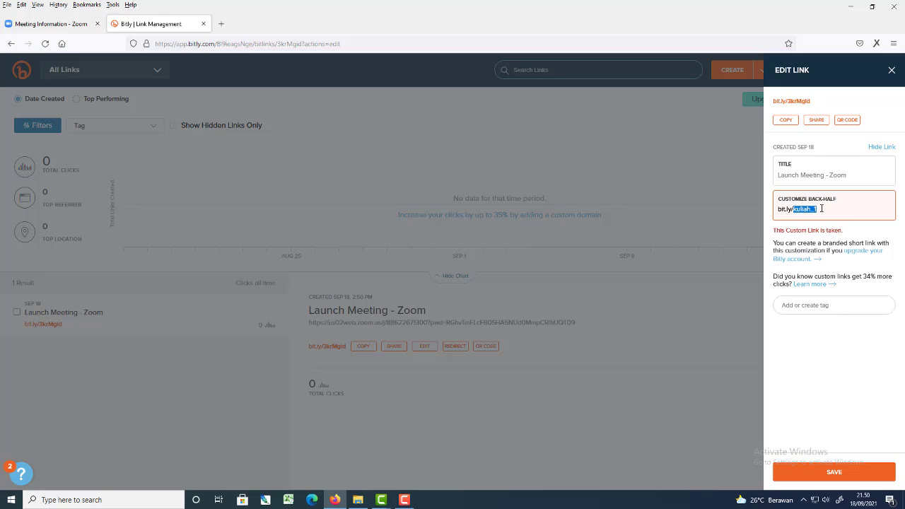
{"action": "left_click_drag", "start_coordinate": [816, 209], "coordinate": [797, 209]}
{"action": "type", "text": "er"}
{"action": "left_click", "coordinate": [841, 472]}
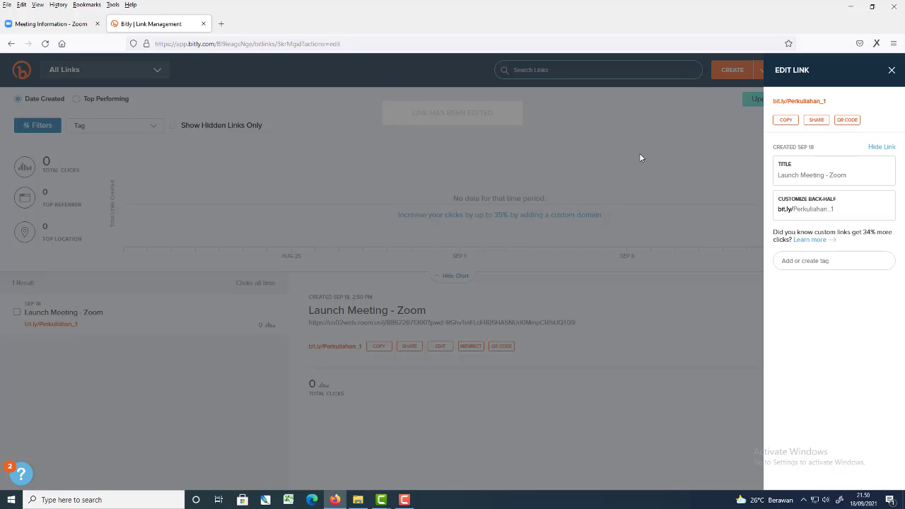
{"action": "left_click", "coordinate": [786, 121]}
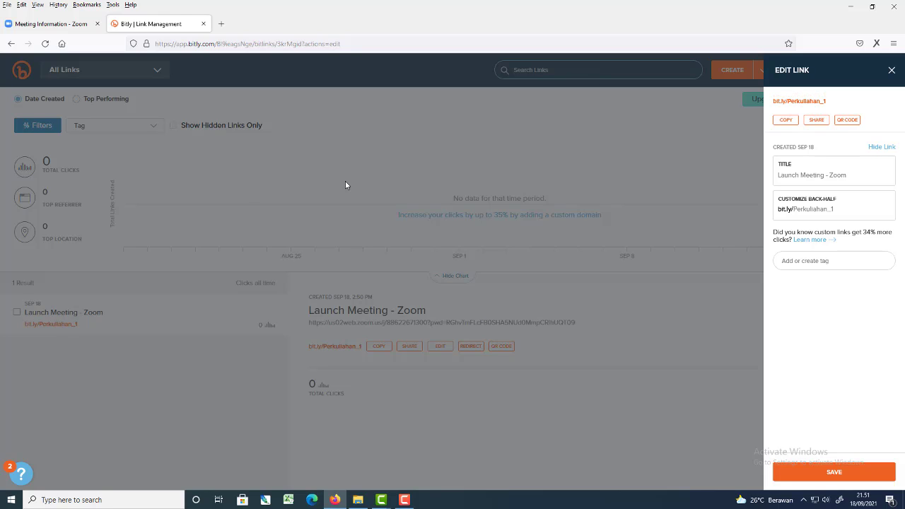
Return to the Zoom meeting page, examine the meeting ID and passcode in the invitation text, and close it without copying.
{"action": "left_click", "coordinate": [46, 28]}
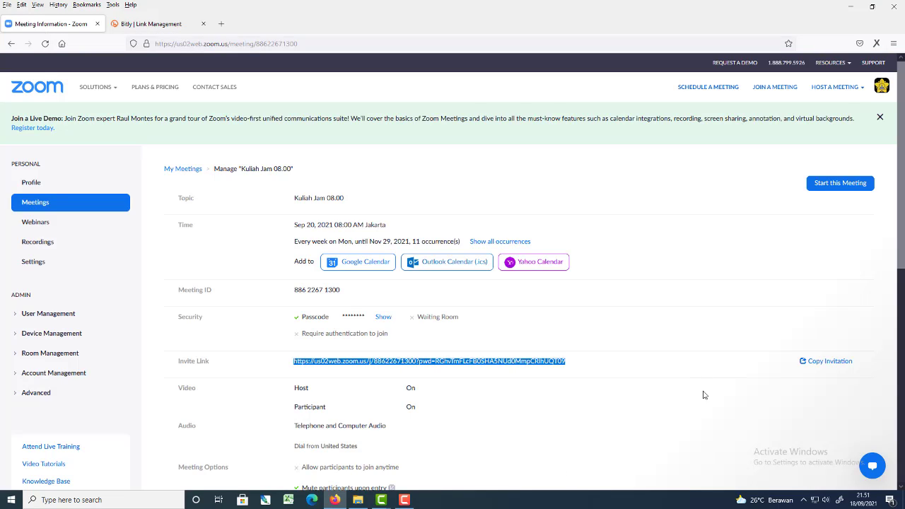
{"action": "left_click", "coordinate": [834, 365]}
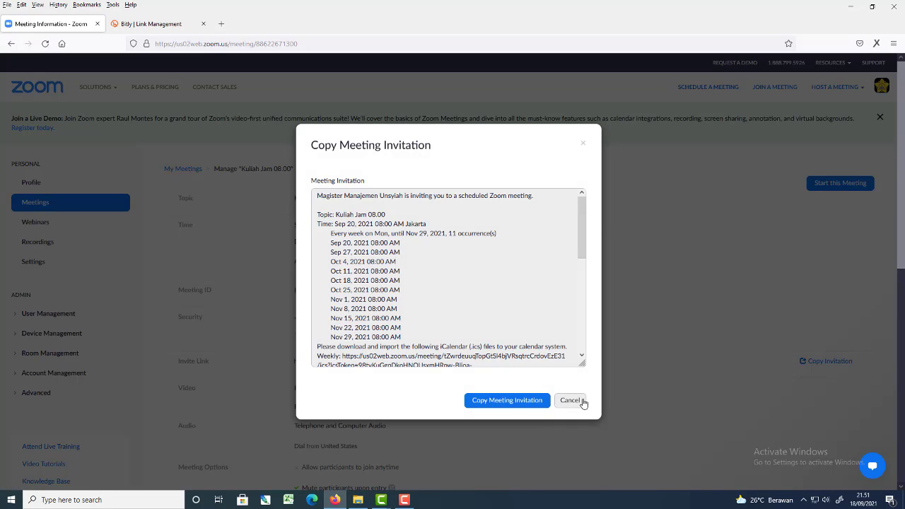
{"action": "left_click", "coordinate": [580, 401]}
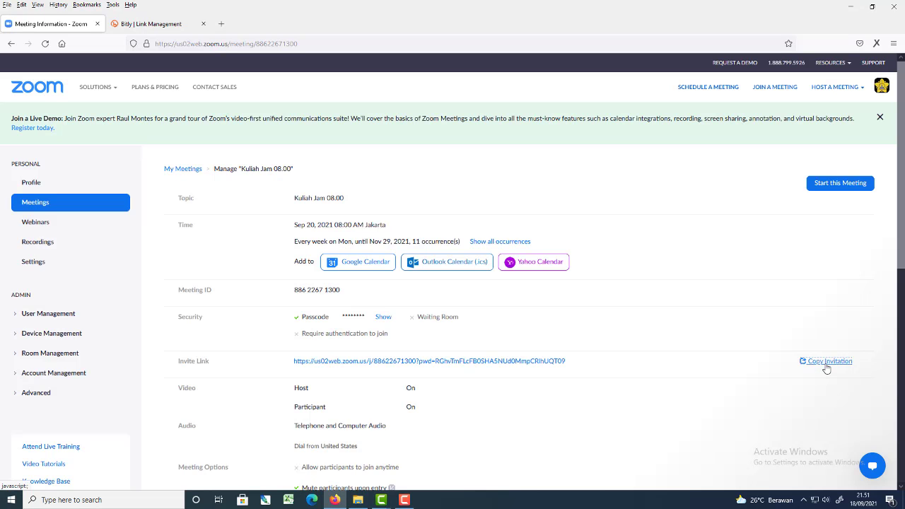
{"action": "left_click", "coordinate": [826, 362]}
{"action": "scroll", "coordinate": [393, 299], "scroll_direction": "down", "scroll_amount": 5}
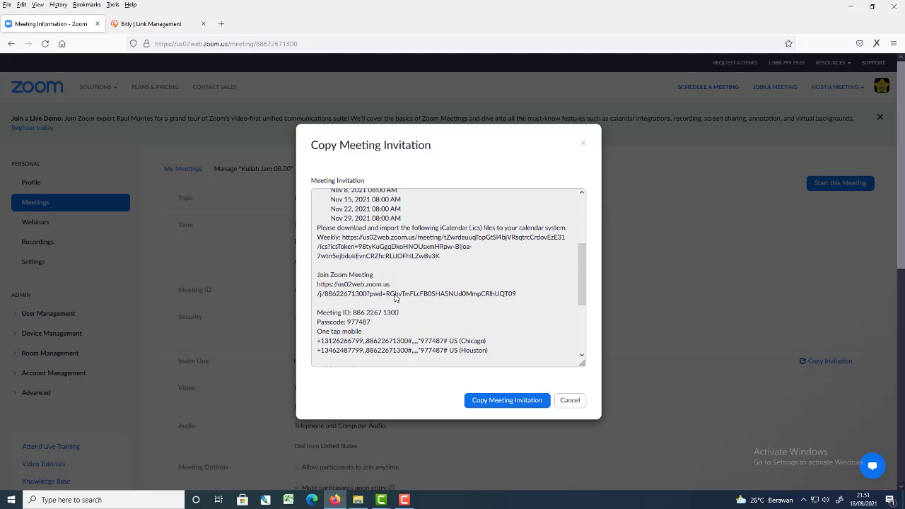
{"action": "left_click_drag", "start_coordinate": [372, 322], "coordinate": [318, 312]}
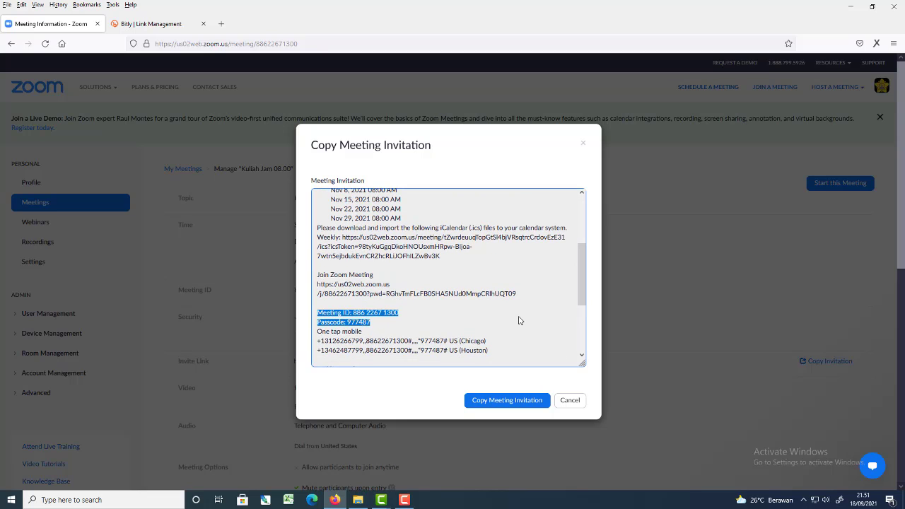
{"action": "left_click", "coordinate": [571, 400]}
Look over the meeting's details and its editing options, and go to the list of upcoming meetings.
{"action": "scroll", "coordinate": [565, 354], "scroll_direction": "down", "scroll_amount": 3}
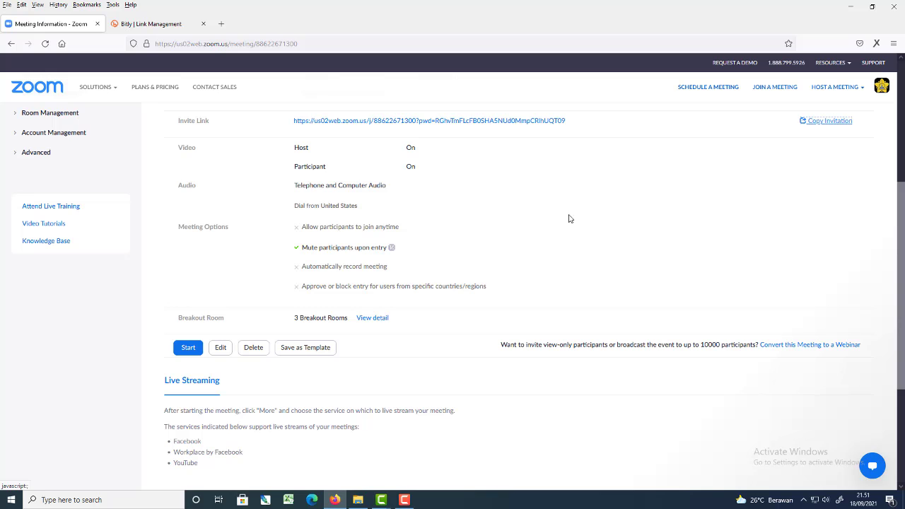
{"action": "scroll", "coordinate": [495, 212], "scroll_direction": "up", "scroll_amount": 3}
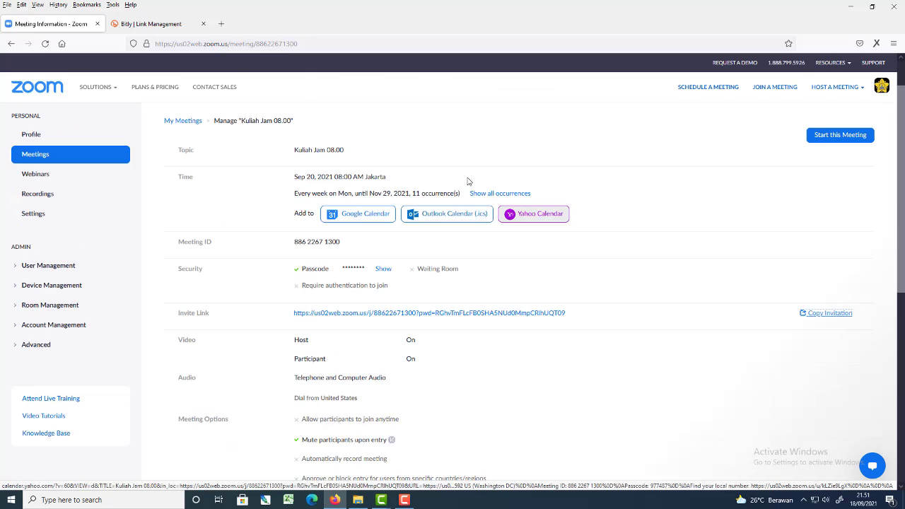
{"action": "scroll", "coordinate": [466, 318], "scroll_direction": "down", "scroll_amount": 3}
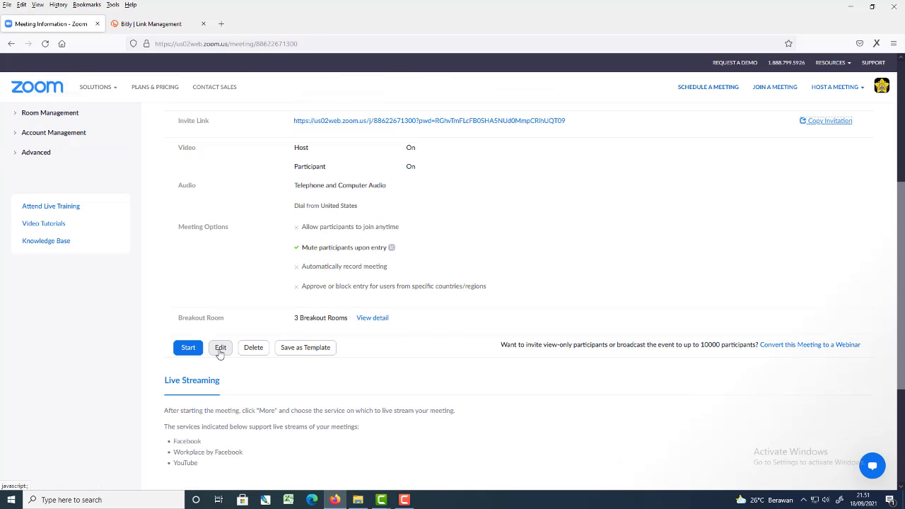
{"action": "scroll", "coordinate": [592, 279], "scroll_direction": "up", "scroll_amount": 4}
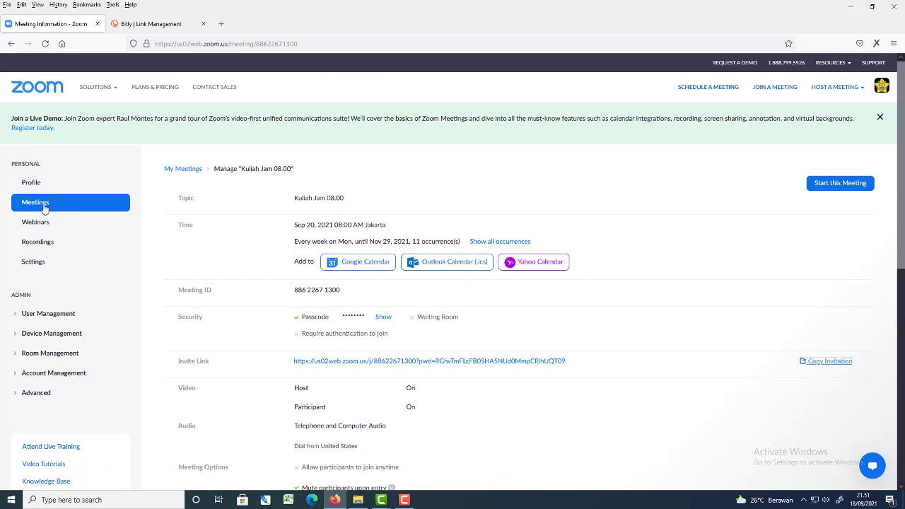
{"action": "left_click", "coordinate": [29, 203]}
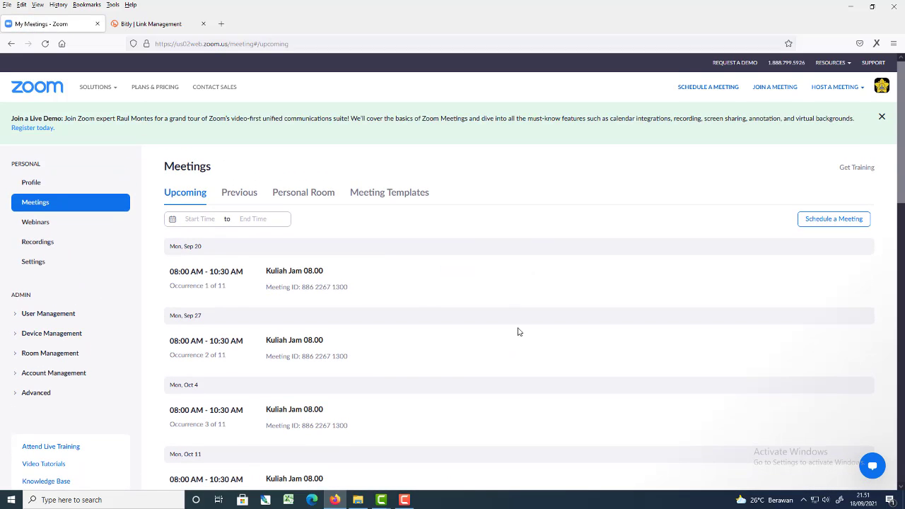
Edit all occurrences of "Kuliah Jam 08.00", setting the start time to 10:30 AM, and save the meeting.
{"action": "mouse_move", "coordinate": [306, 290]}
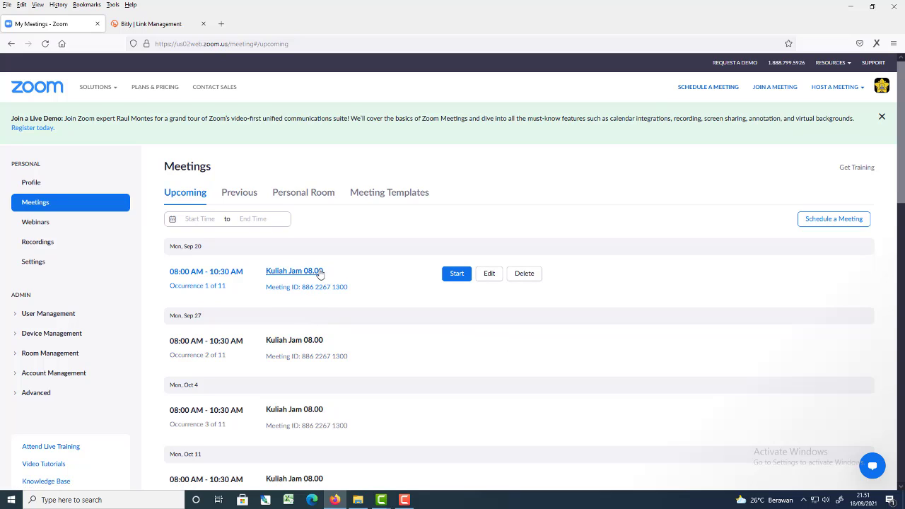
{"action": "left_click", "coordinate": [489, 275]}
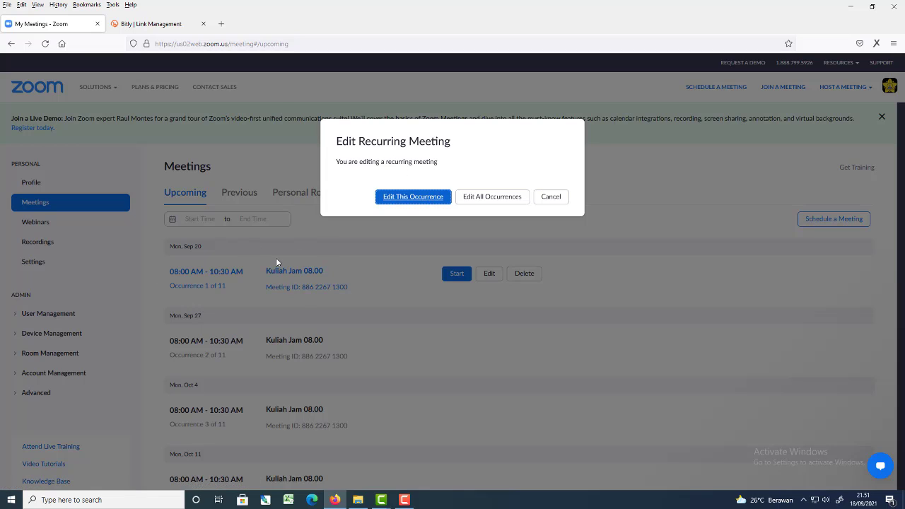
{"action": "left_click", "coordinate": [490, 198]}
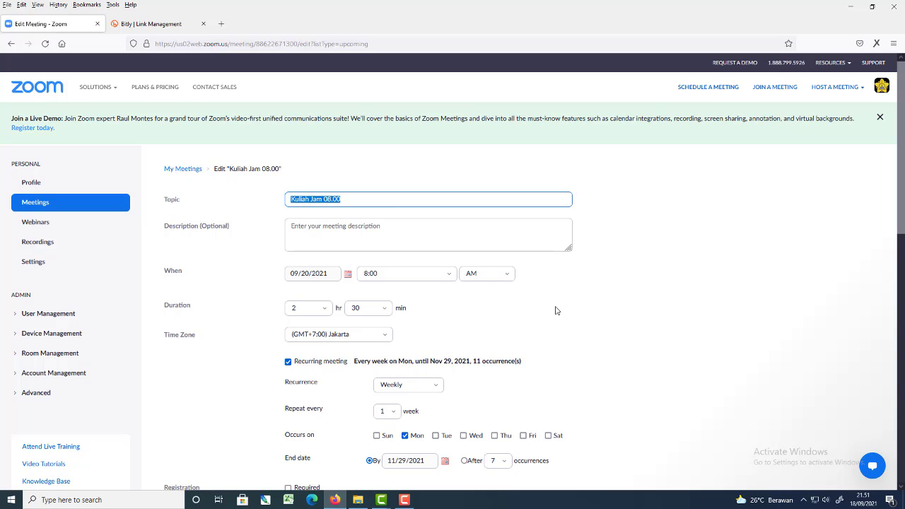
{"action": "left_click", "coordinate": [450, 279]}
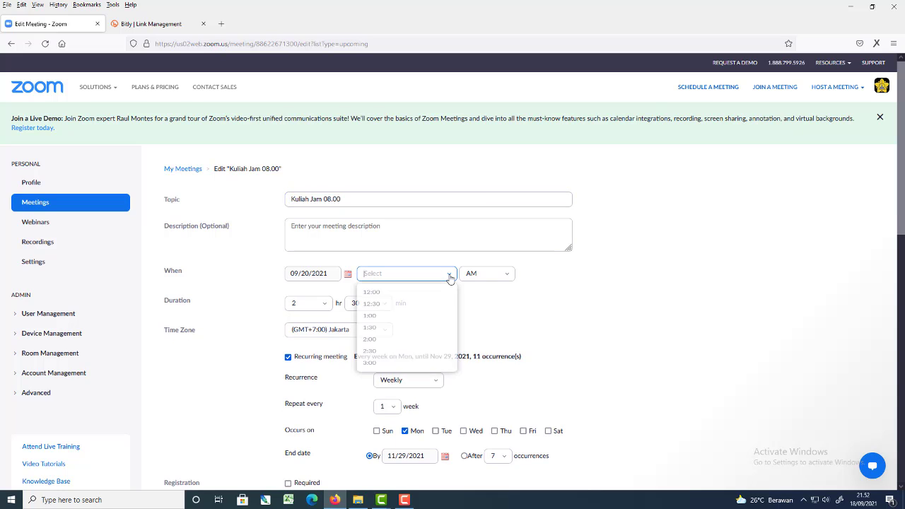
{"action": "scroll", "coordinate": [403, 332], "scroll_direction": "down", "scroll_amount": 3}
{"action": "scroll", "coordinate": [398, 347], "scroll_direction": "down", "scroll_amount": 2}
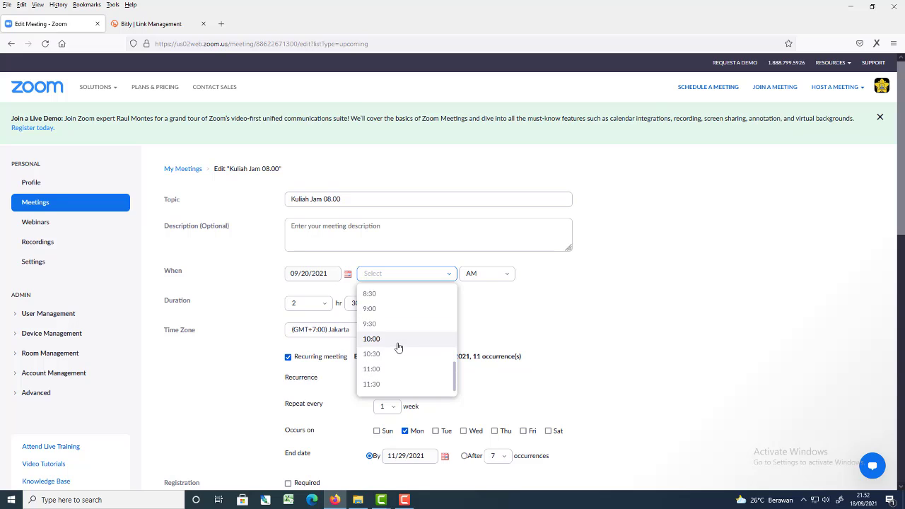
{"action": "left_click", "coordinate": [385, 353]}
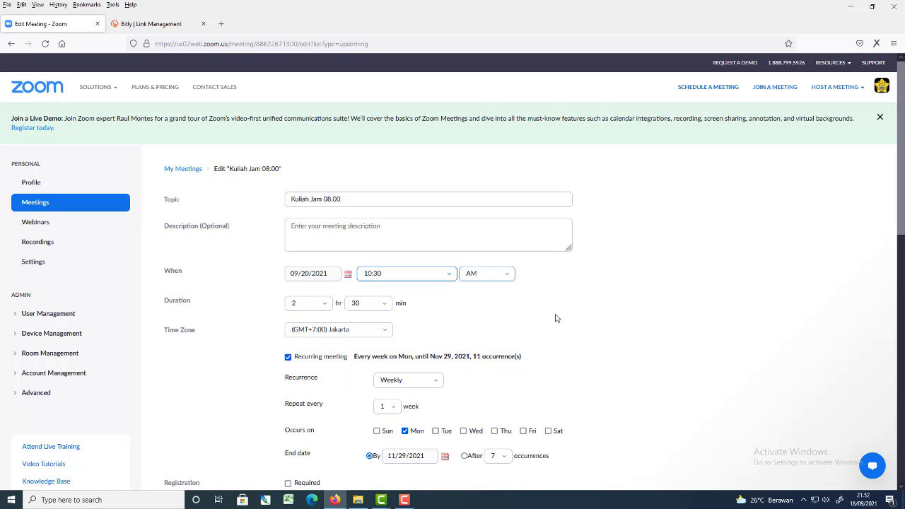
{"action": "scroll", "coordinate": [558, 312], "scroll_direction": "down", "scroll_amount": 3}
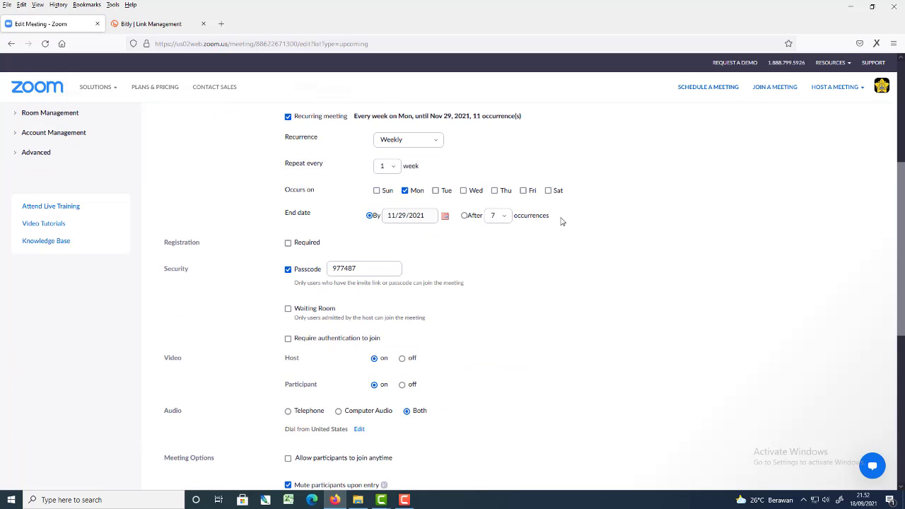
{"action": "scroll", "coordinate": [504, 267], "scroll_direction": "down", "scroll_amount": 3}
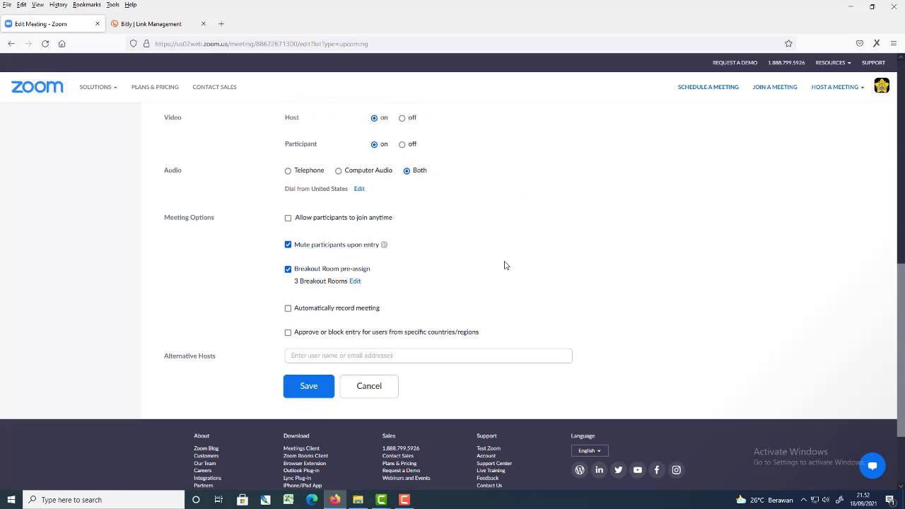
{"action": "left_click", "coordinate": [308, 385]}
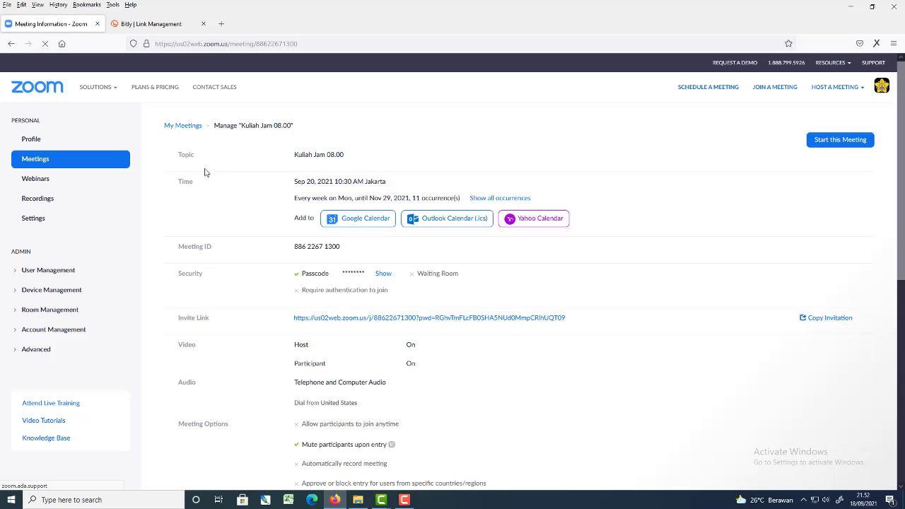
Reopen all occurrences of the recurring meeting for editing from the upcoming list and change the topic to "Kuliah Jam 10.30".
{"action": "left_click", "coordinate": [40, 205]}
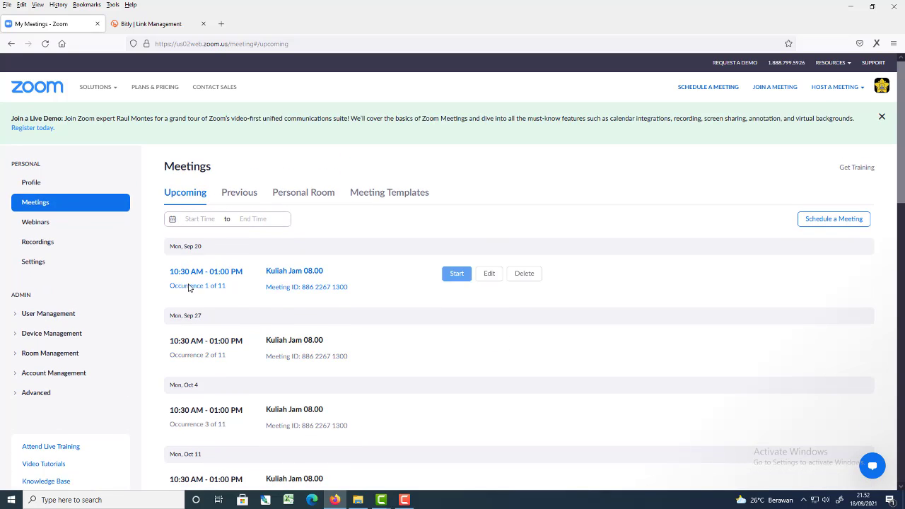
{"action": "mouse_move", "coordinate": [327, 276]}
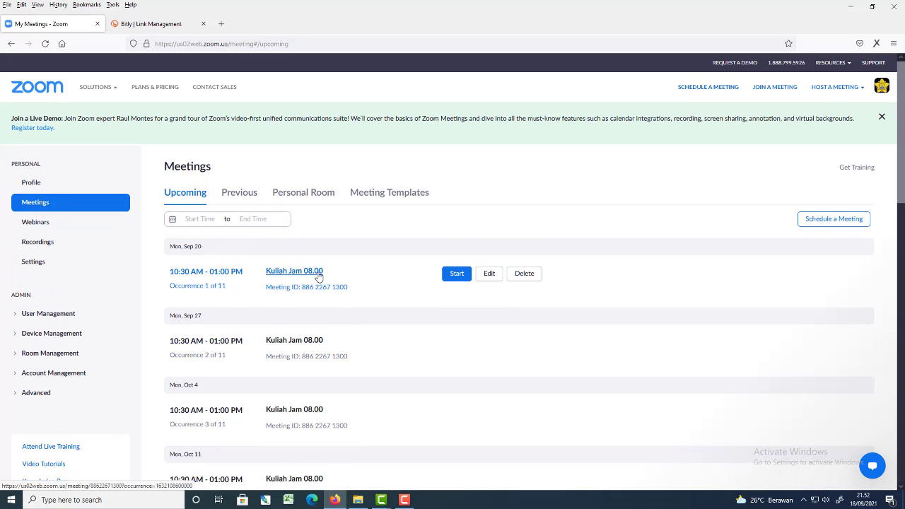
{"action": "left_click", "coordinate": [489, 274]}
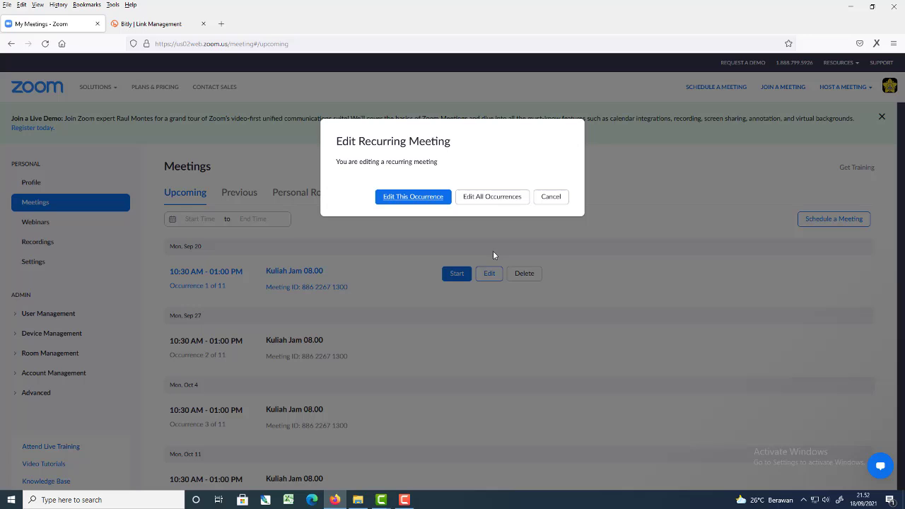
{"action": "left_click", "coordinate": [499, 201]}
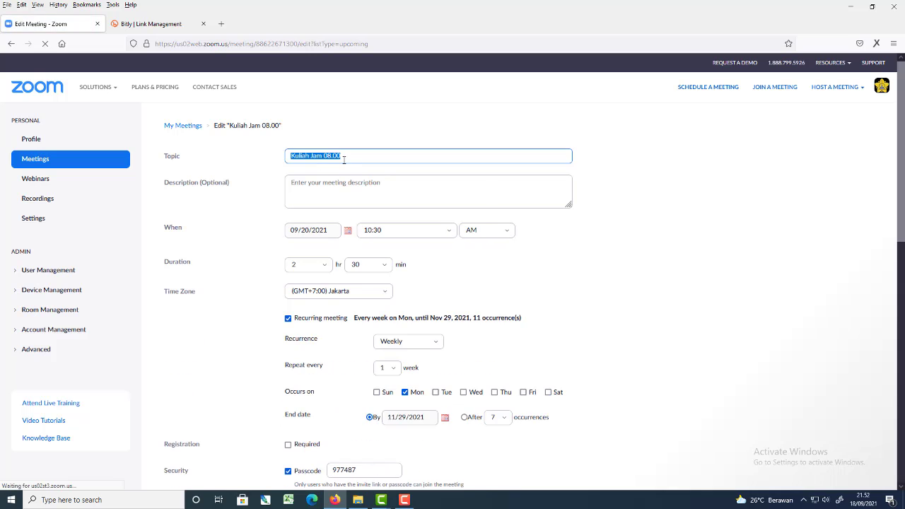
{"action": "left_click", "coordinate": [349, 156]}
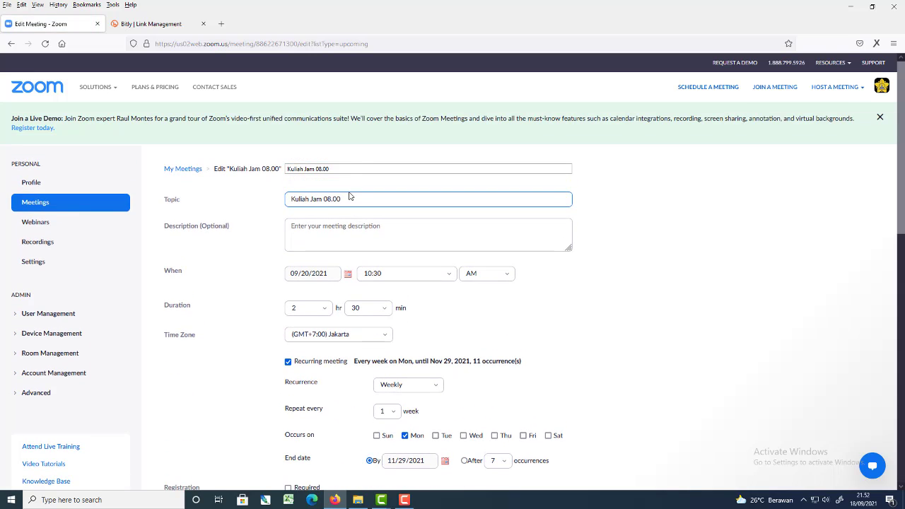
{"action": "left_click_drag", "start_coordinate": [348, 200], "coordinate": [325, 200]}
{"action": "type", "text": "1"}
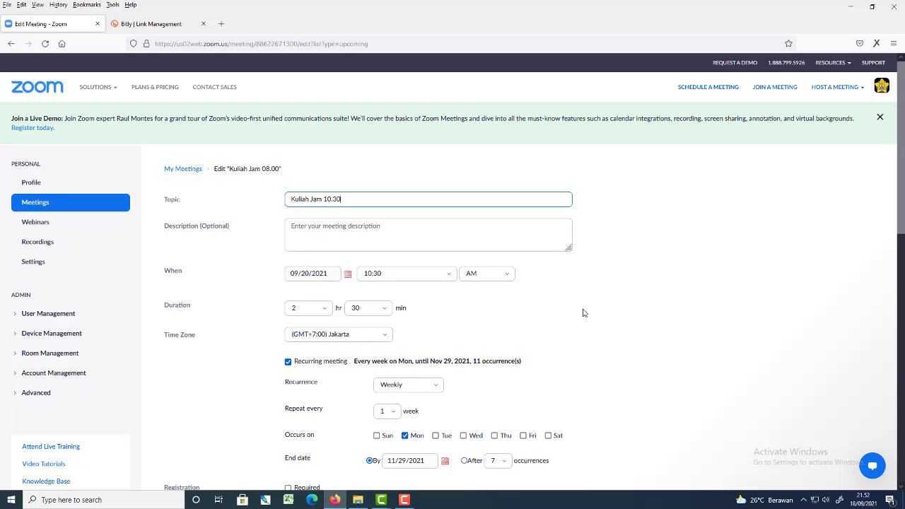
Save the renamed recurring meeting and check the start time and topic of its occurrences in the upcoming meetings list.
{"action": "scroll", "coordinate": [609, 333], "scroll_direction": "down", "scroll_amount": 10}
{"action": "left_click", "coordinate": [309, 279]}
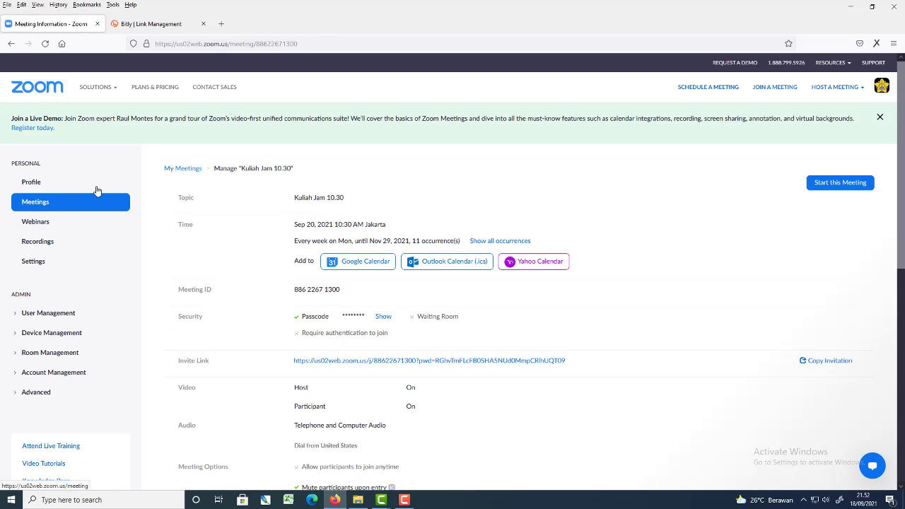
{"action": "left_click", "coordinate": [37, 207]}
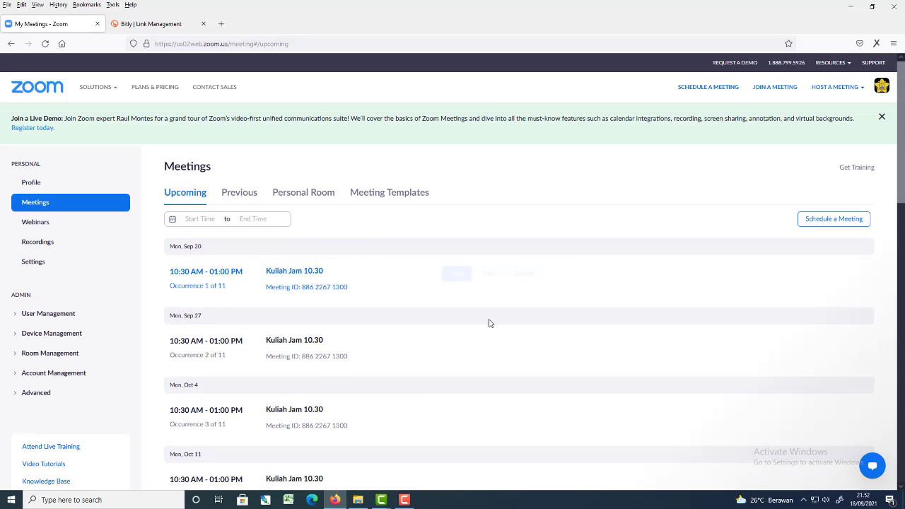
{"action": "scroll", "coordinate": [532, 305], "scroll_direction": "down", "scroll_amount": 5}
{"action": "scroll", "coordinate": [531, 305], "scroll_direction": "up", "scroll_amount": 5}
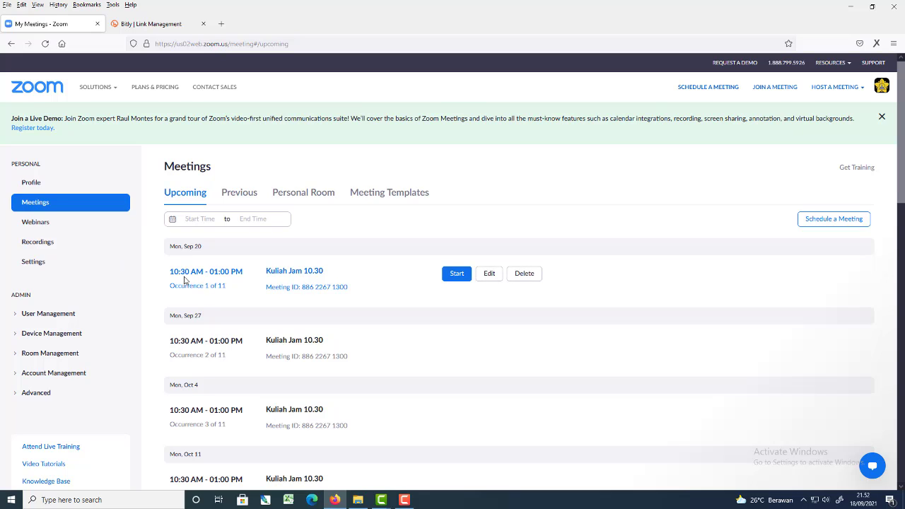
{"action": "left_click_drag", "start_coordinate": [168, 277], "coordinate": [205, 279]}
{"action": "left_click_drag", "start_coordinate": [264, 271], "coordinate": [290, 272]}
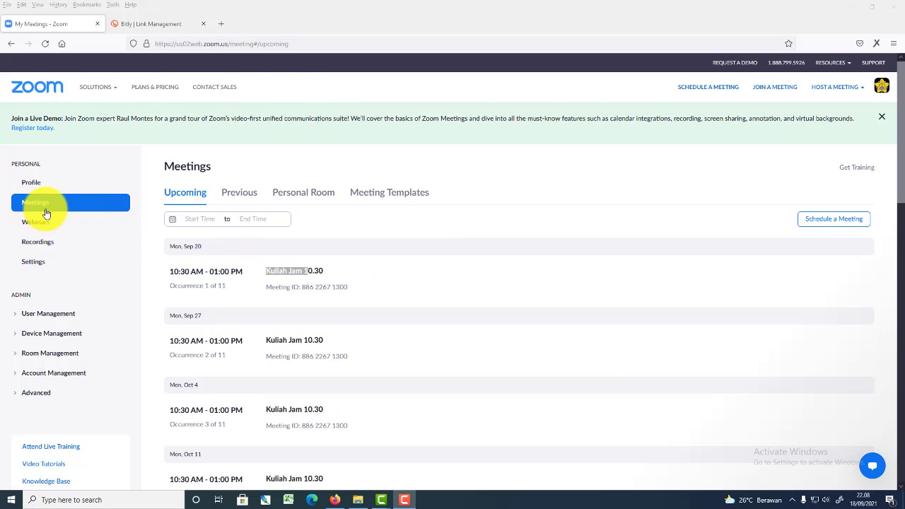
Start the Sep 20 occurrence of "Kuliah Jam 10.30", open its link with Zoom Meetings, and join with computer audio.
{"action": "mouse_move", "coordinate": [369, 283]}
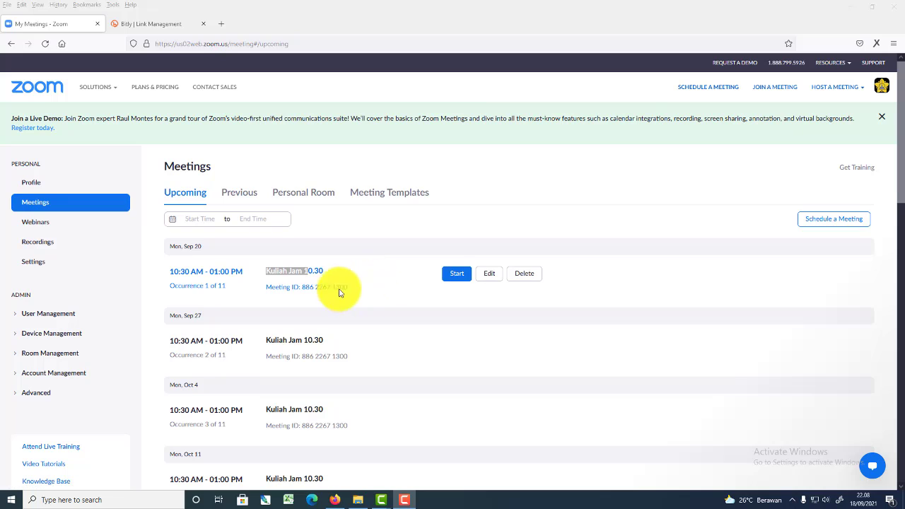
{"action": "left_click", "coordinate": [457, 282]}
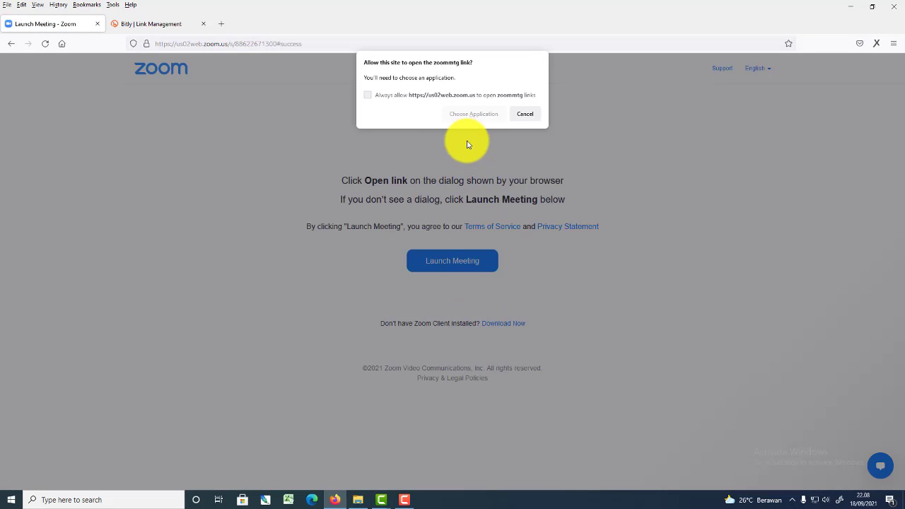
{"action": "left_click", "coordinate": [466, 115]}
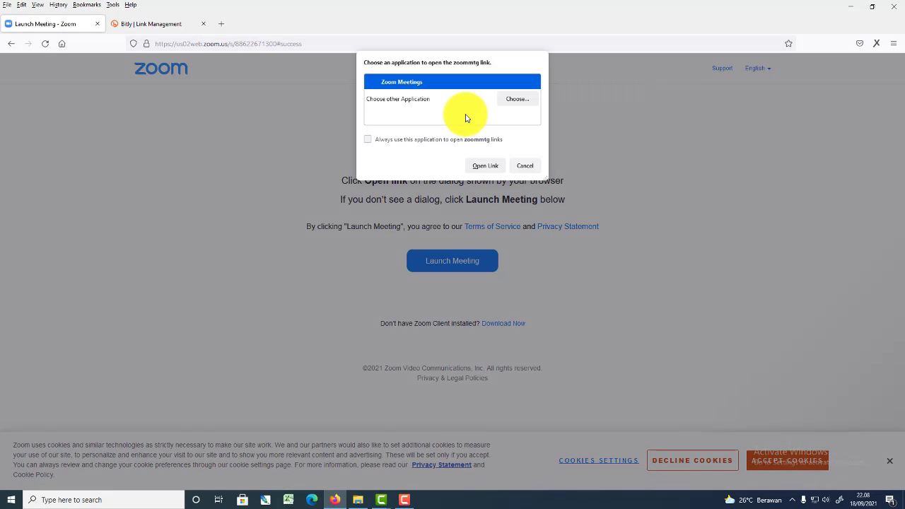
{"action": "left_click", "coordinate": [485, 167]}
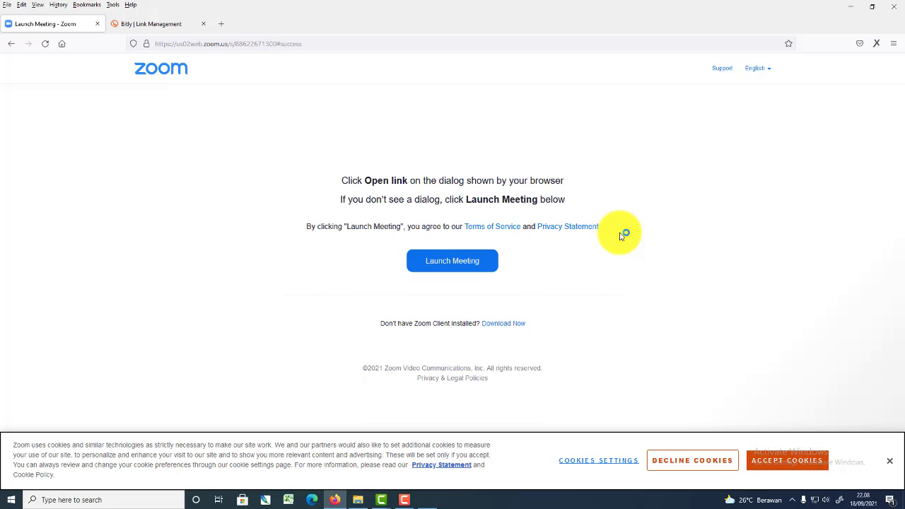
{"action": "mouse_move", "coordinate": [432, 501]}
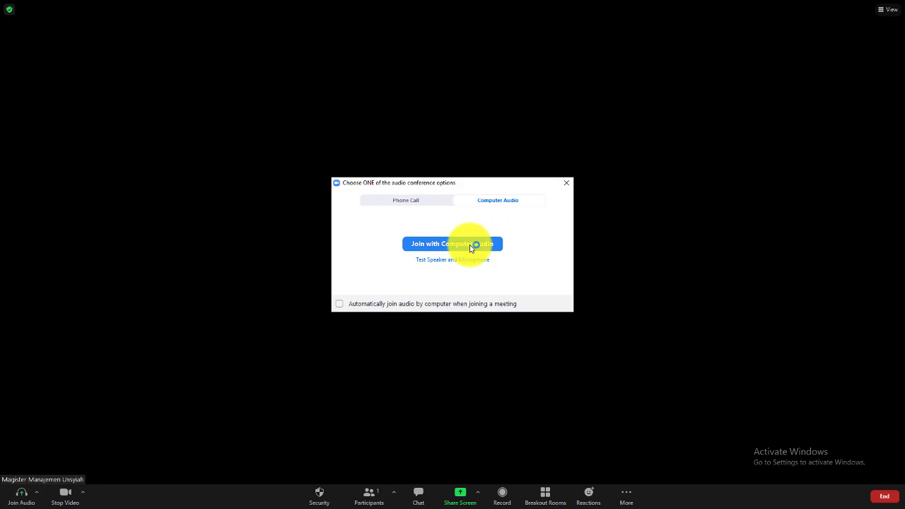
{"action": "left_click", "coordinate": [471, 245]}
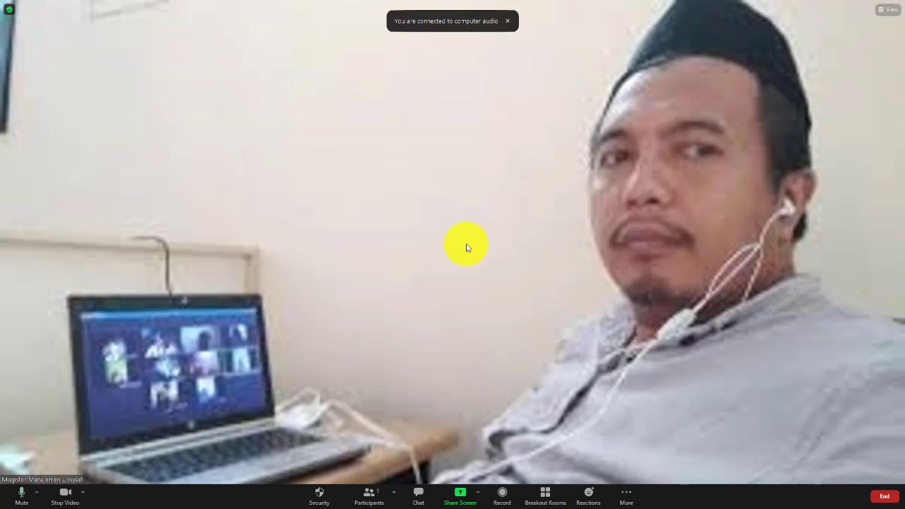
Turn off the camera and mute the microphone in the running meeting, and end the meeting.
{"action": "left_click", "coordinate": [65, 493]}
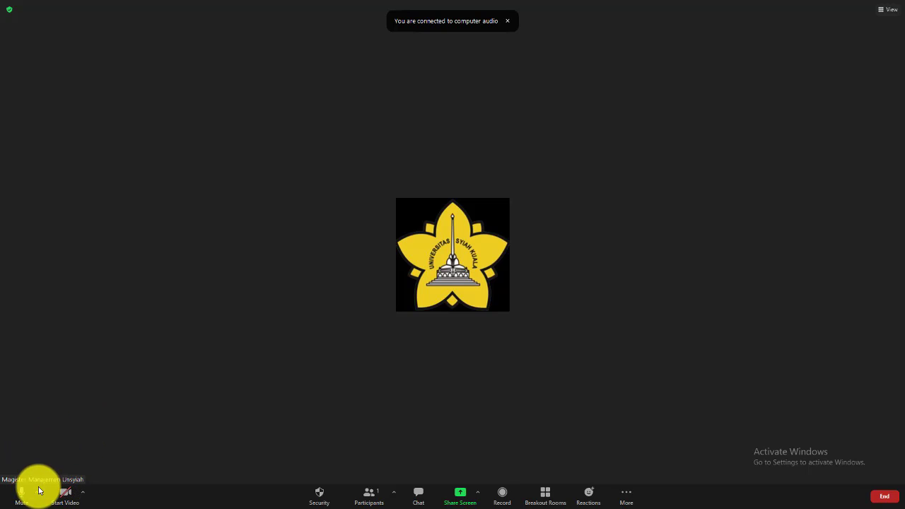
{"action": "left_click", "coordinate": [15, 497]}
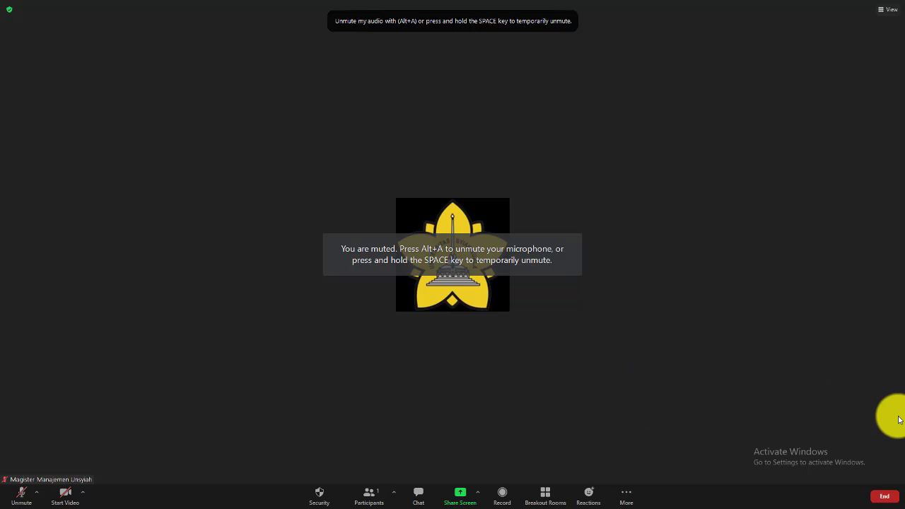
{"action": "left_click", "coordinate": [890, 502]}
{"action": "left_click", "coordinate": [858, 441]}
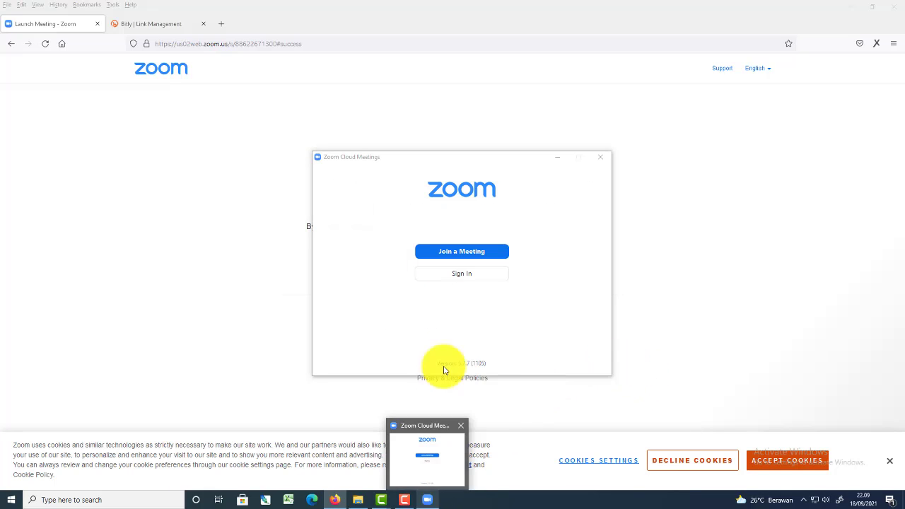
{"action": "left_click", "coordinate": [14, 43]}
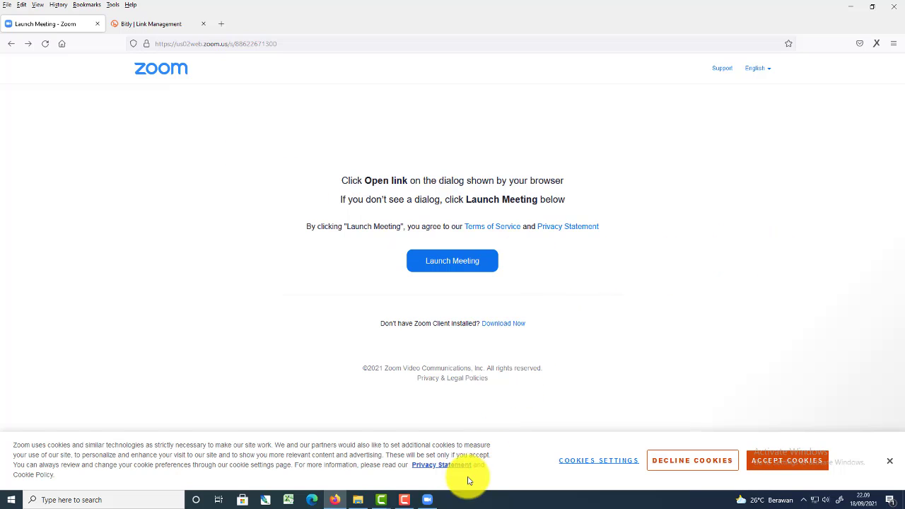
{"action": "left_click", "coordinate": [405, 500]}
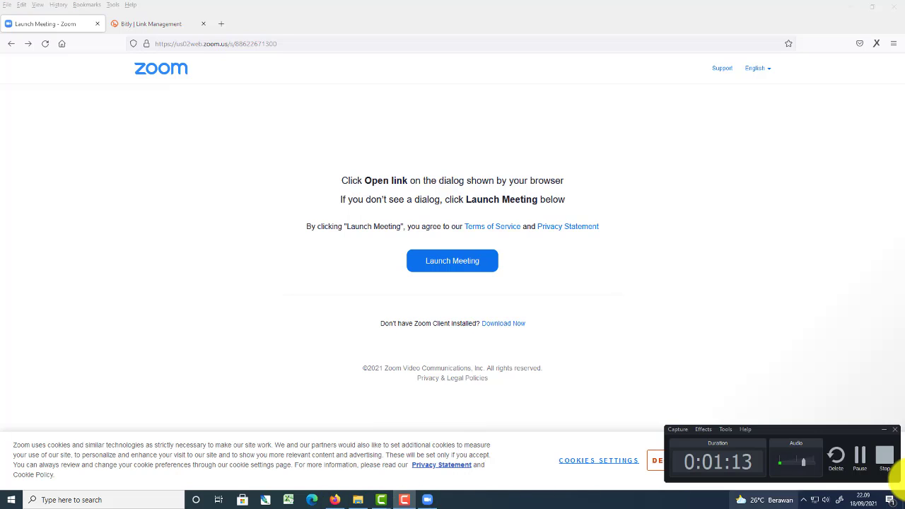